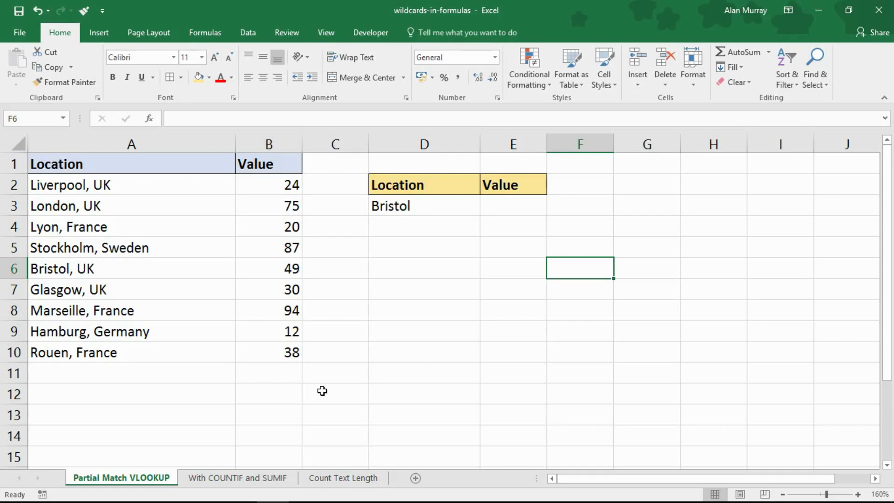
# - Enter the wildcard characters *, ? and ~ in cells D6, D7 and D8
pyautogui.click(405, 273)
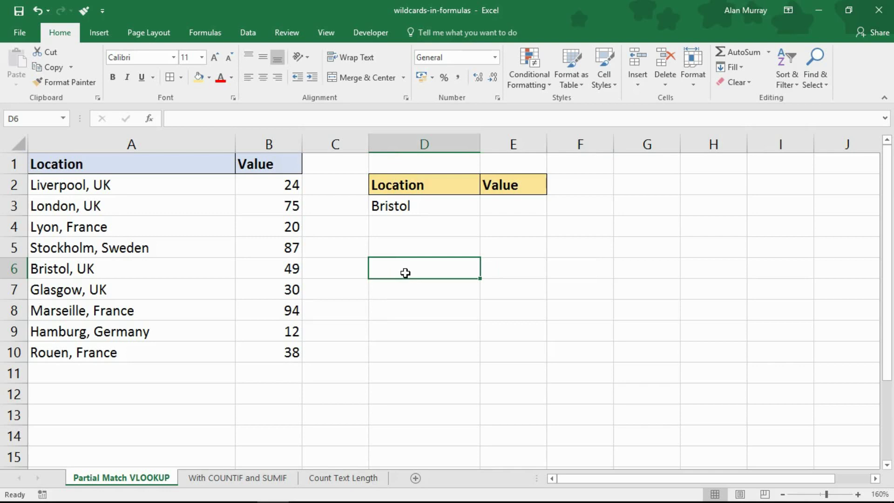
pyautogui.write('*')
pyautogui.press('Return')
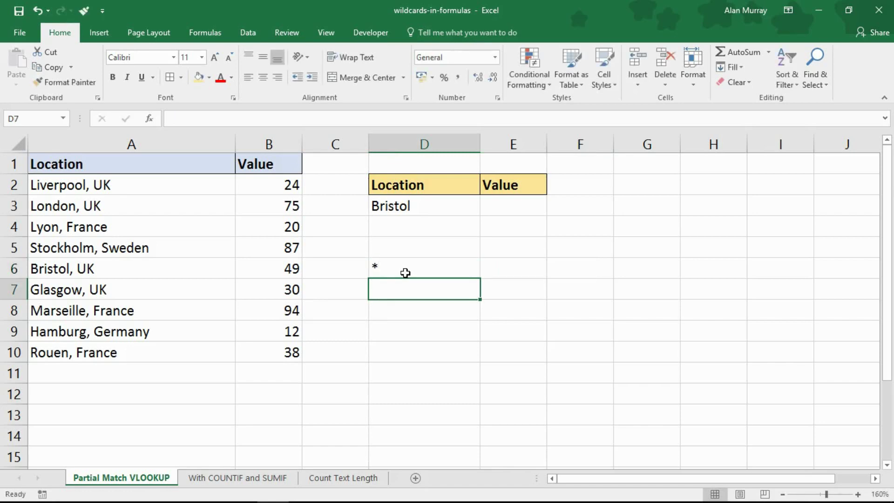
pyautogui.write('?')
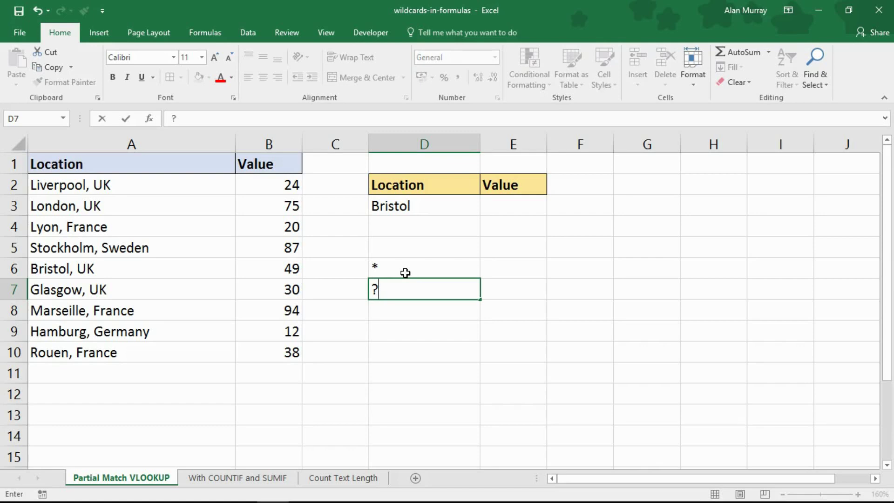
pyautogui.press('Return')
pyautogui.write('~')
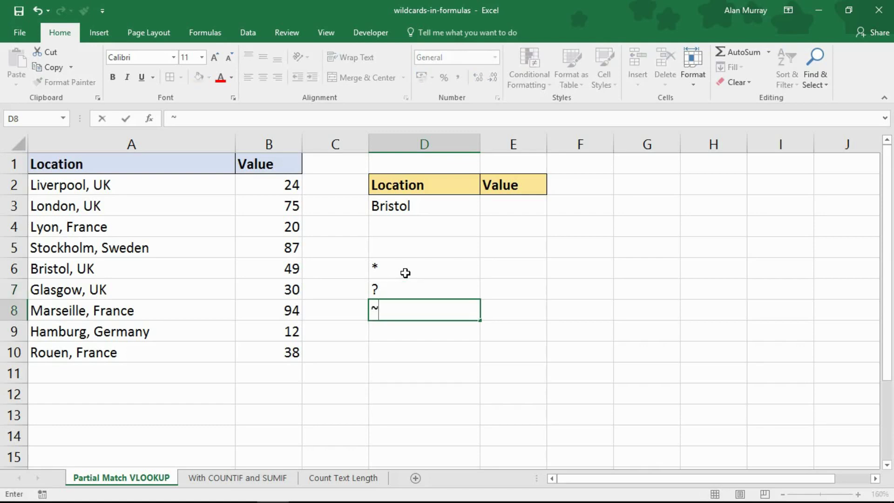
pyautogui.press('Return')
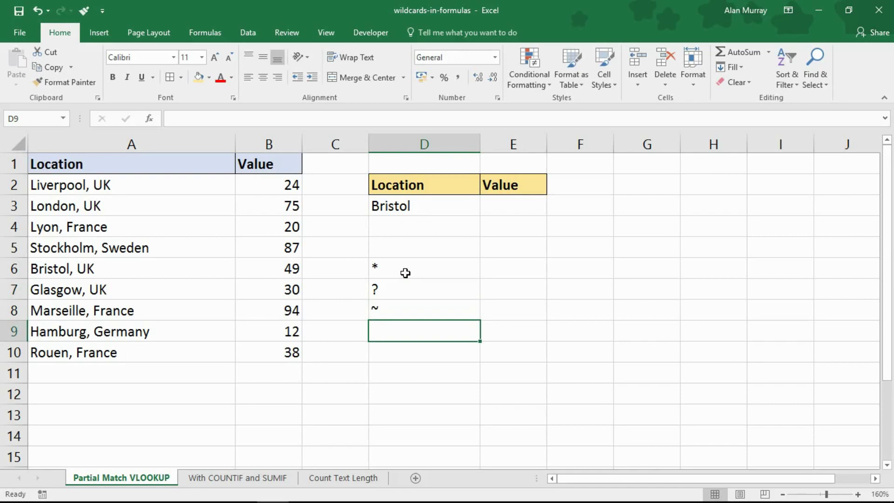
pyautogui.click(406, 287)
pyautogui.moveTo(405, 265); pyautogui.dragTo(406, 291)
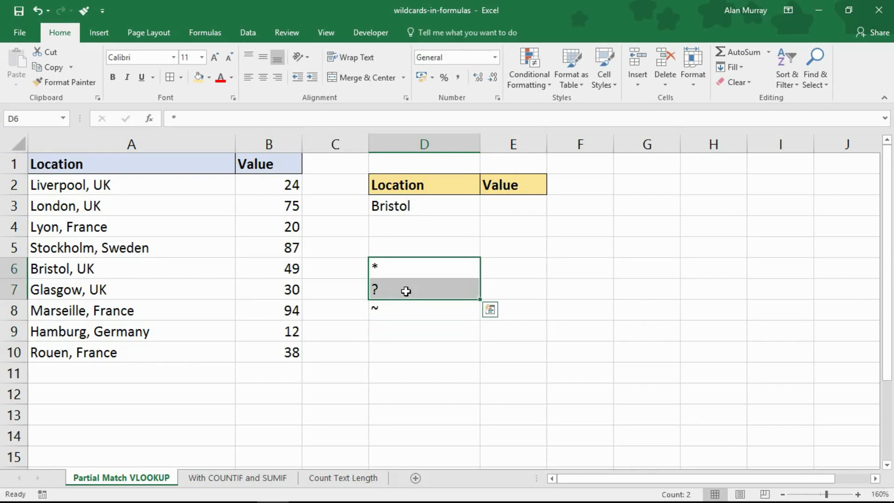
pyautogui.click(401, 264)
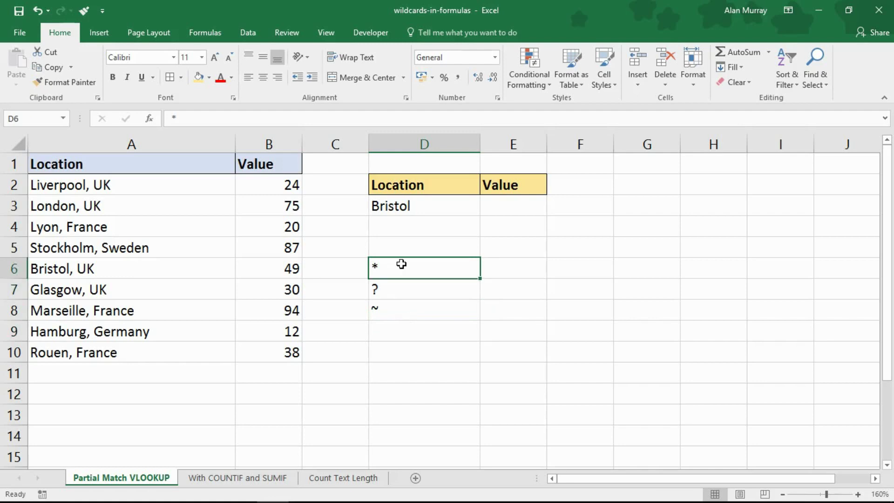
pyautogui.click(397, 288)
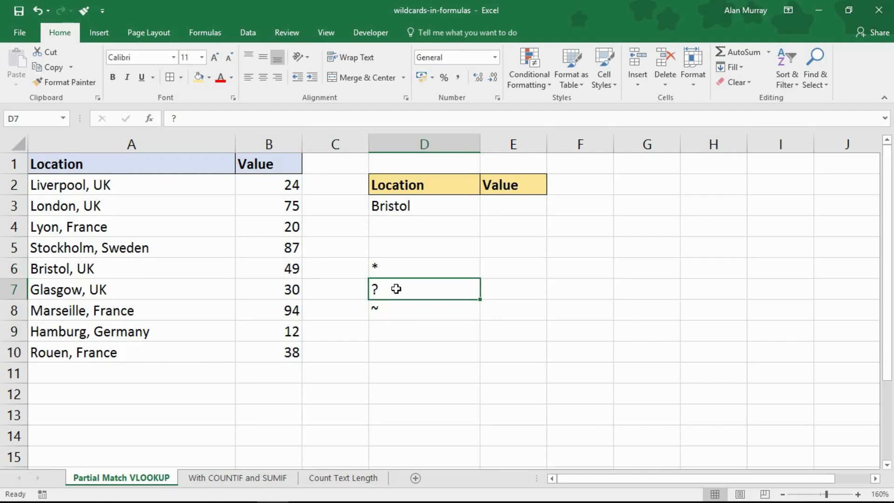
pyautogui.click(400, 314)
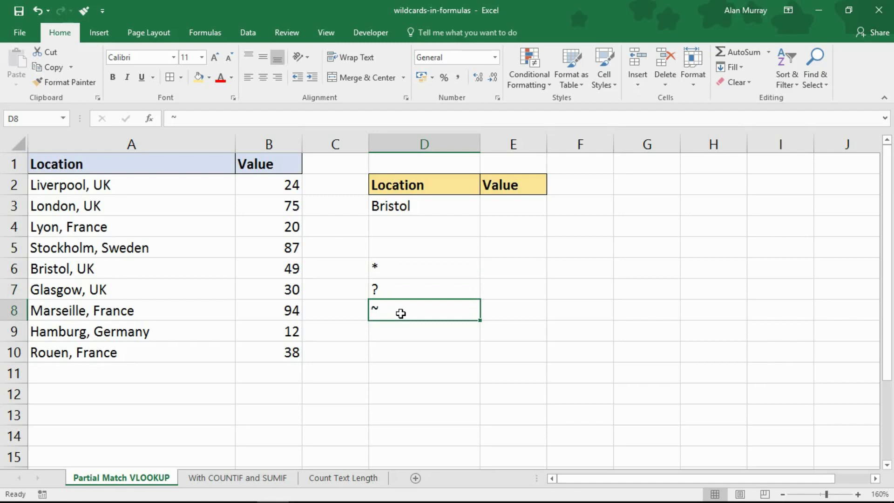
pyautogui.moveTo(396, 269); pyautogui.dragTo(393, 292)
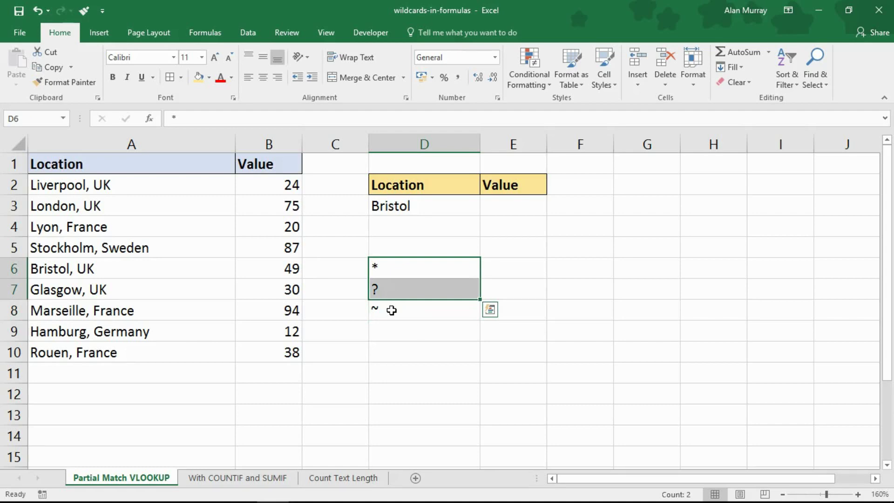
# - Clear the wildcard characters from cells D6 to D8
pyautogui.click(392, 311)
pyautogui.press('Delete')
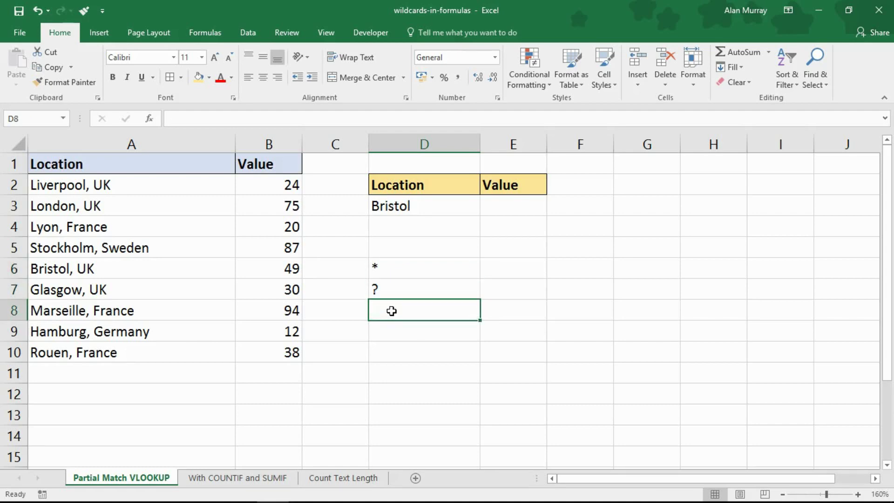
pyautogui.moveTo(415, 270); pyautogui.dragTo(412, 290)
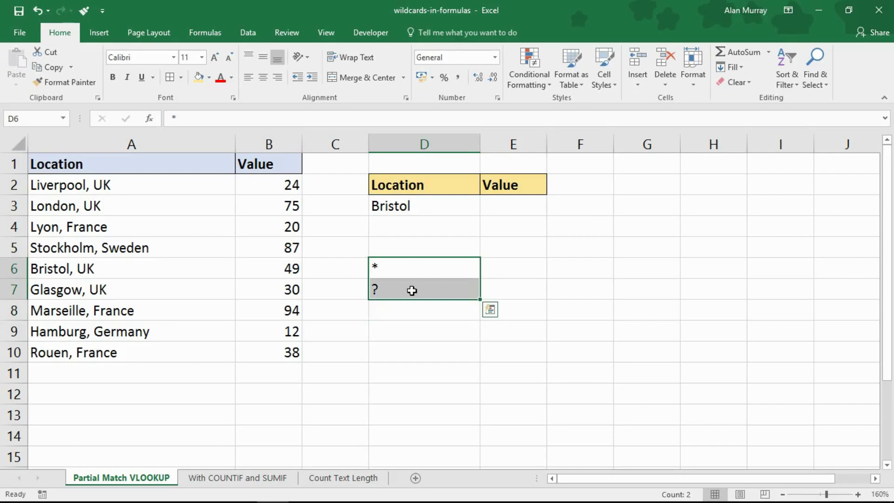
pyautogui.press('Delete')
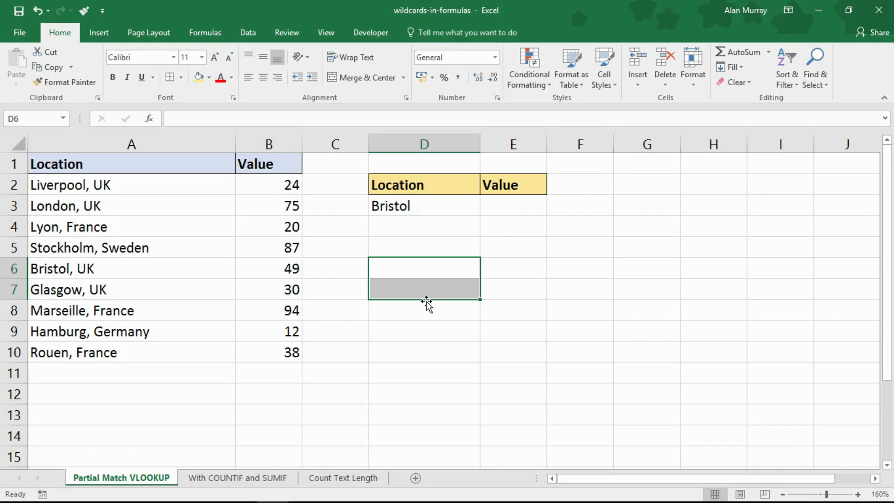
pyautogui.click(428, 322)
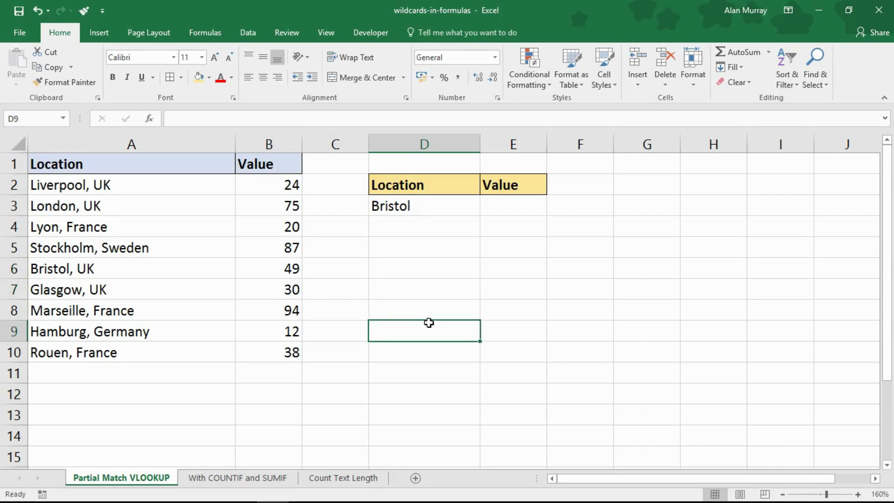
# - Examine the Location and Value columns of the source table and compare their entries with the Bristol lookup location in D3
pyautogui.moveTo(266, 163); pyautogui.dragTo(283, 324)
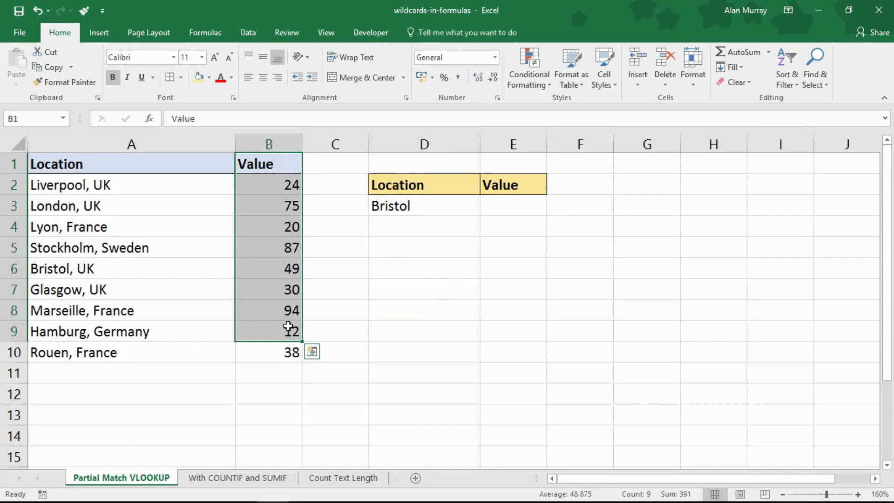
pyautogui.click(397, 209)
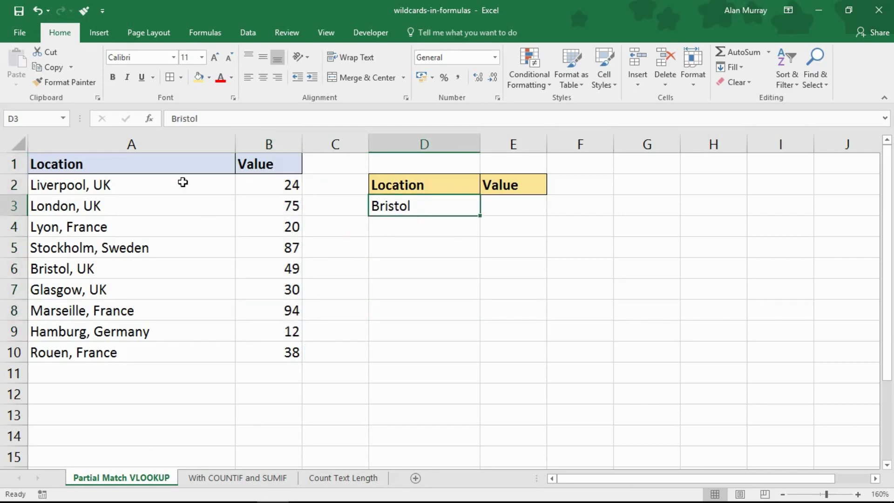
pyautogui.click(169, 145)
pyautogui.click(173, 272)
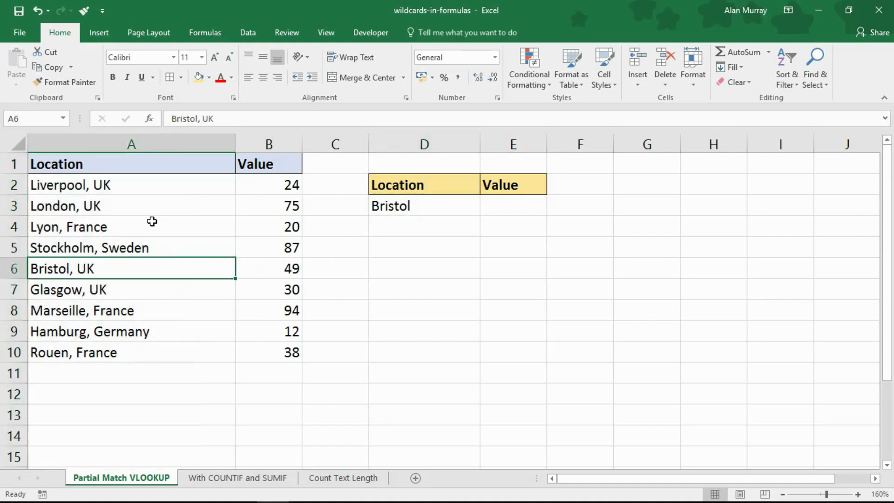
pyautogui.moveTo(144, 188); pyautogui.dragTo(152, 344)
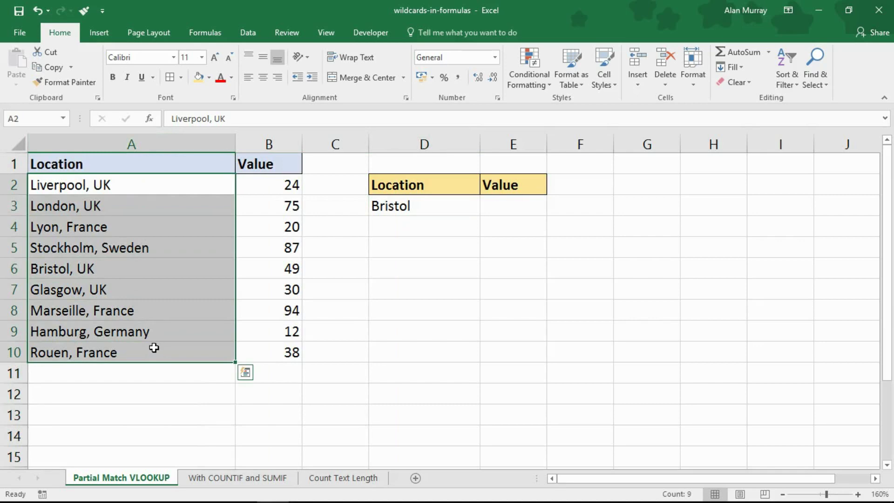
pyautogui.click(361, 323)
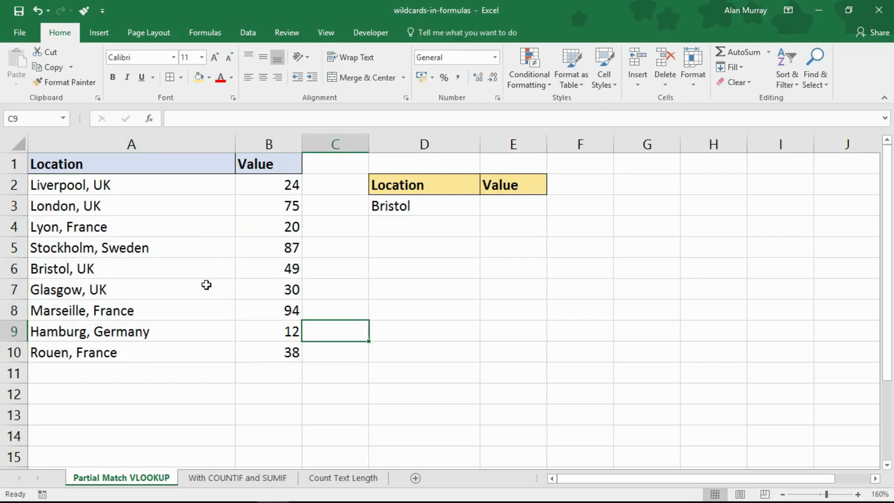
pyautogui.click(95, 274)
pyautogui.click(149, 252)
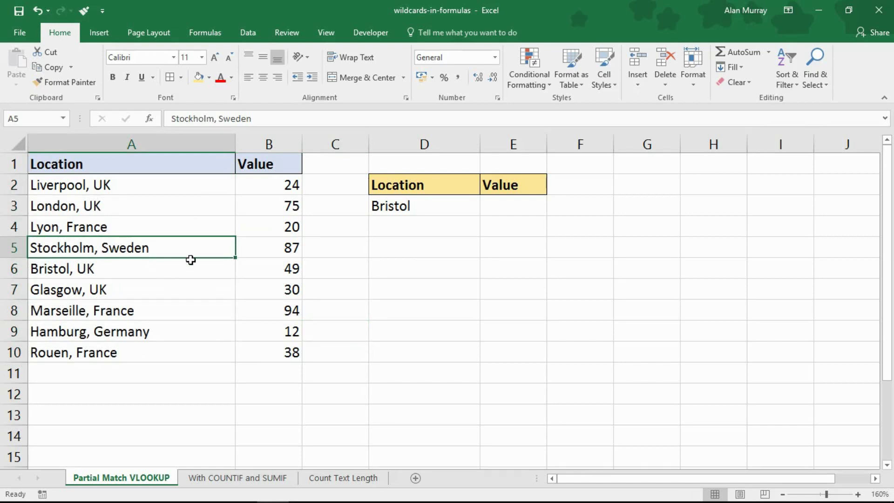
pyautogui.click(408, 288)
pyautogui.click(410, 209)
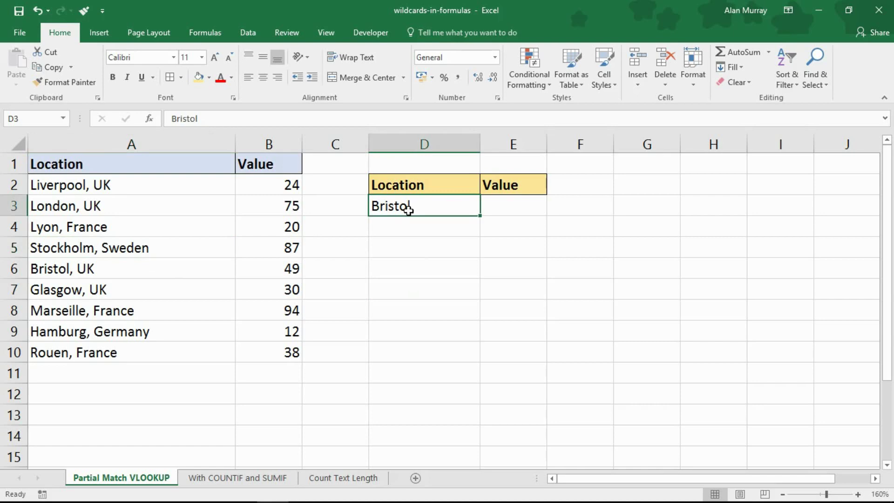
pyautogui.click(5, 269)
pyautogui.click(269, 353)
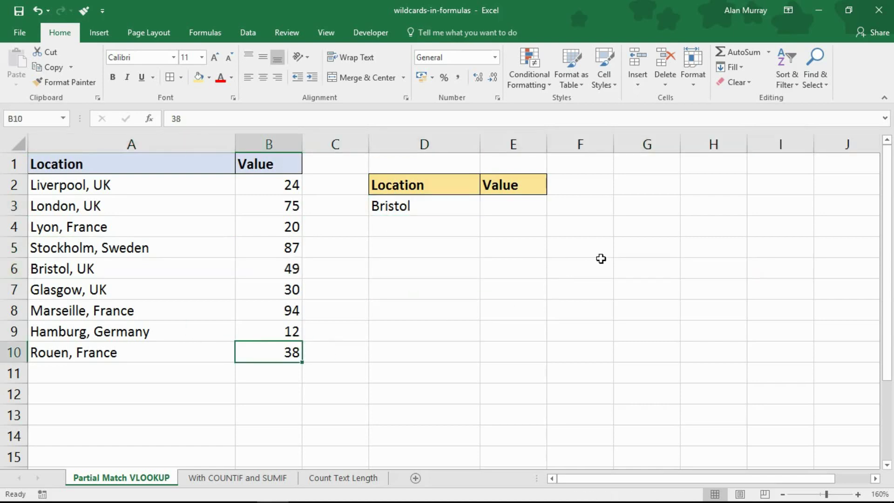
# - Start a VLOOKUP formula in E3 with D3&"*" as the lookup value
pyautogui.click(542, 215)
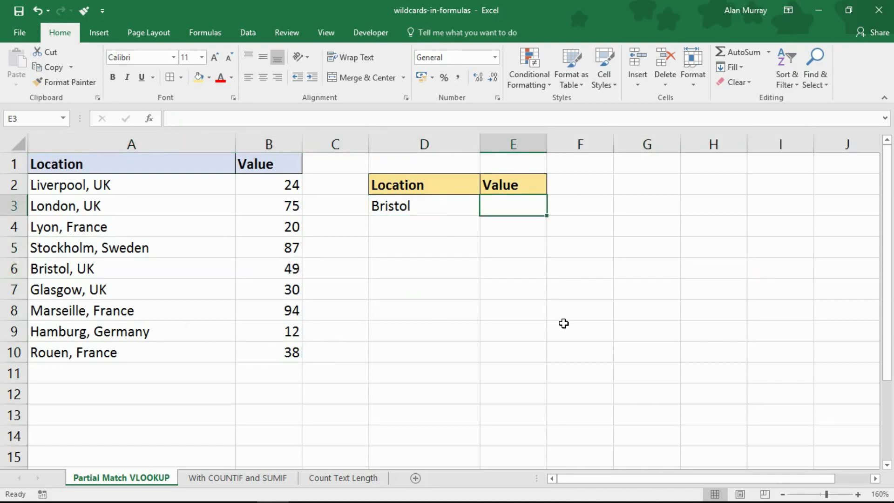
pyautogui.scroll(2, 565, 336)
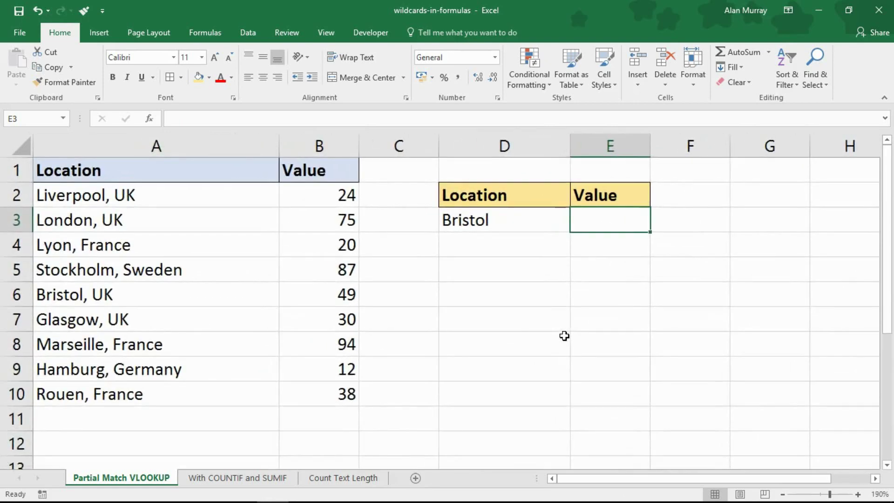
pyautogui.write('=')
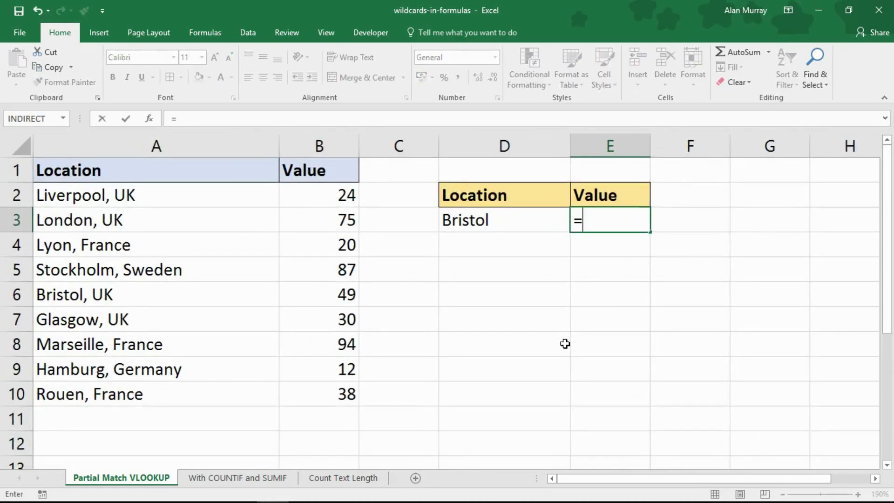
pyautogui.write('vlo')
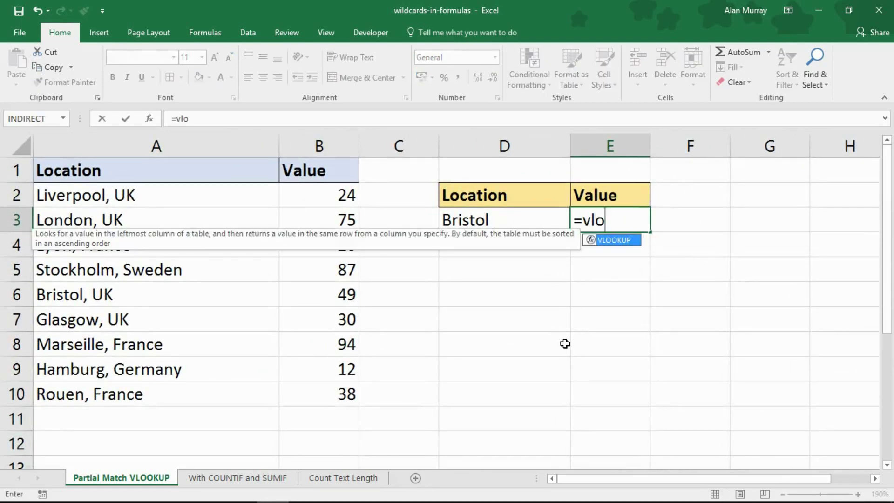
pyautogui.write('okup(')
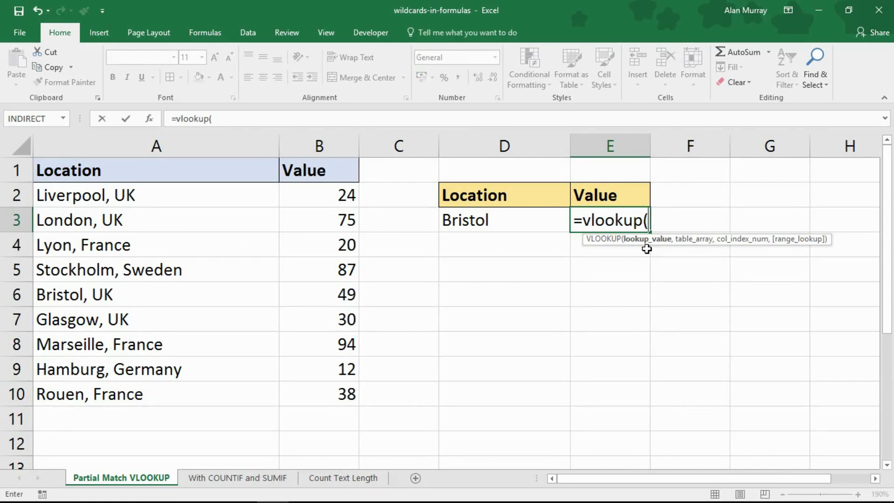
pyautogui.click(495, 224)
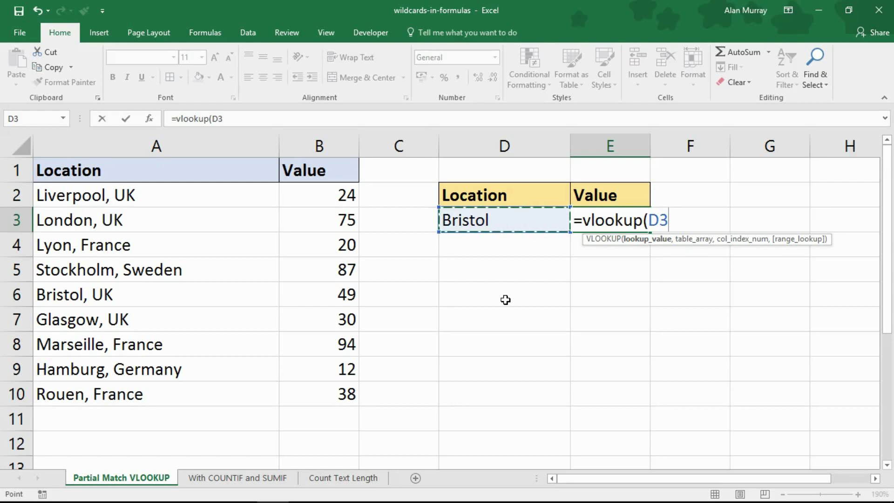
pyautogui.write('&')
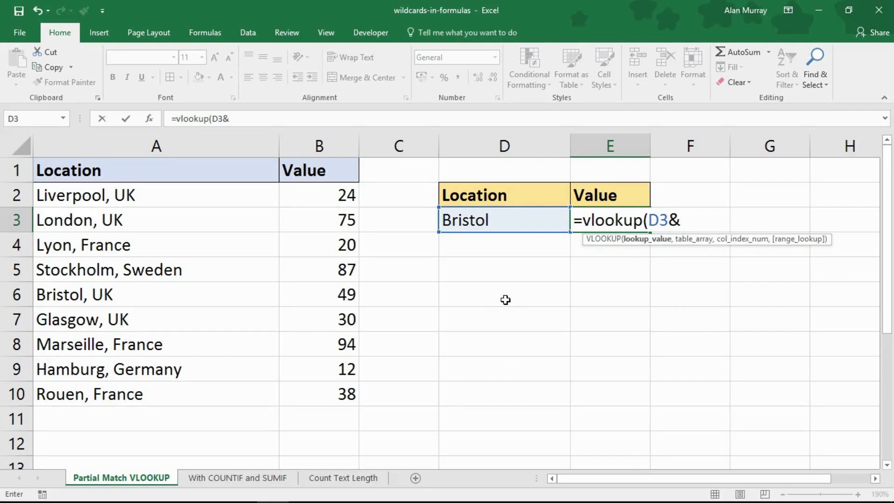
pyautogui.write('"*"')
pyautogui.click(648, 220)
pyautogui.write(',')
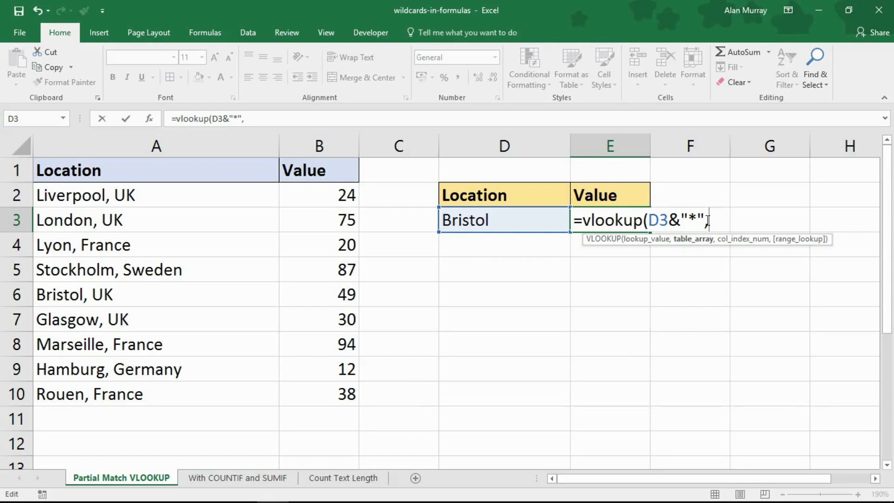
# - Complete the VLOOKUP formula in E3 with table array $A$2:$B$10, column index 2 and FALSE for an exact match
pyautogui.moveTo(180, 197); pyautogui.dragTo(310, 409)
pyautogui.moveTo(168, 195); pyautogui.dragTo(350, 401)
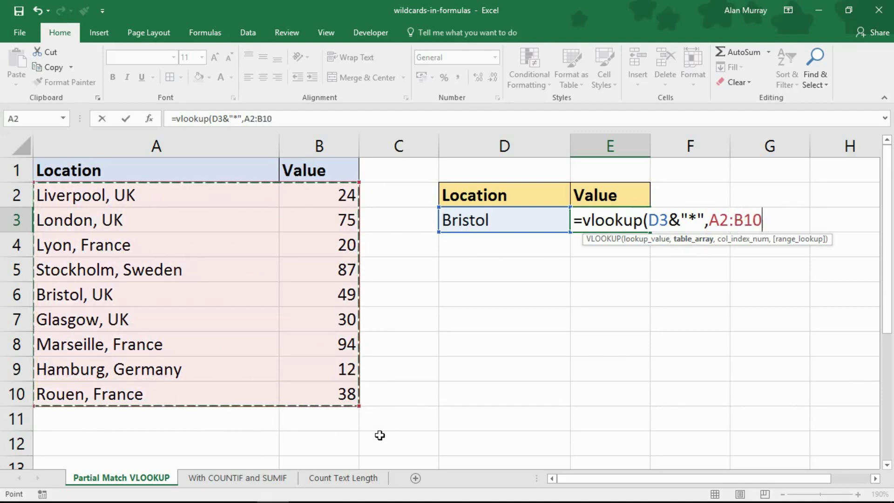
pyautogui.press('F4')
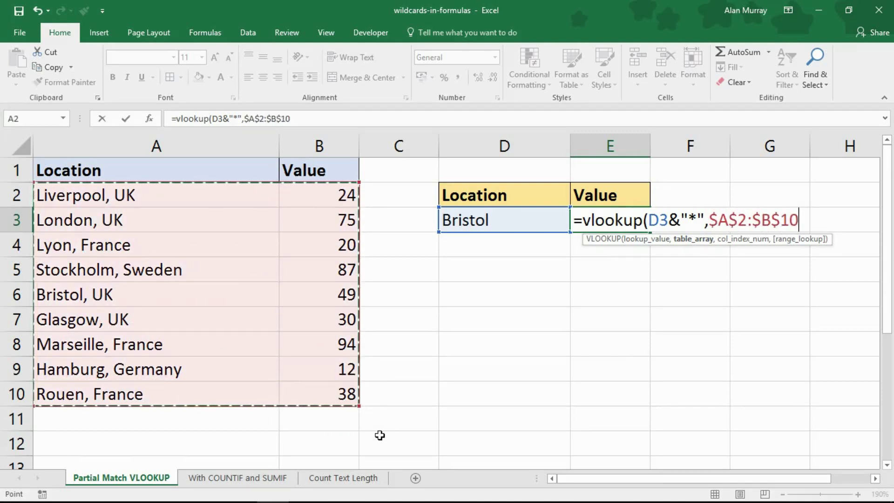
pyautogui.write(',2')
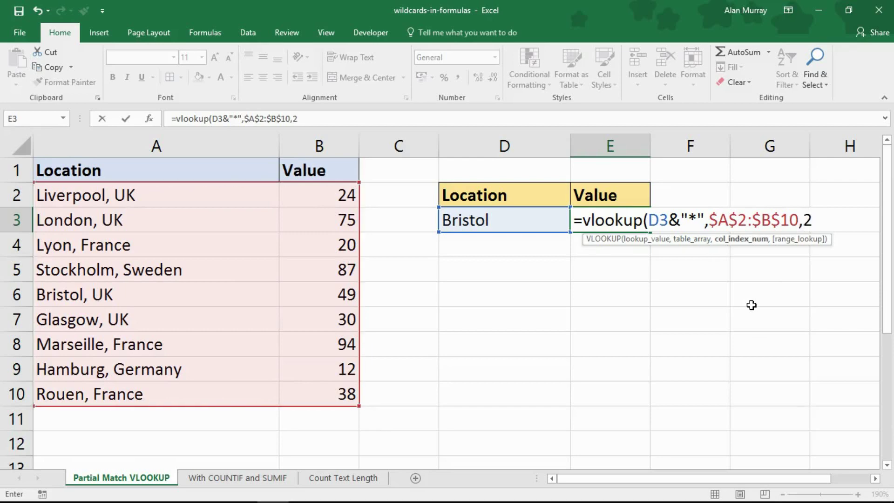
pyautogui.write(',fa')
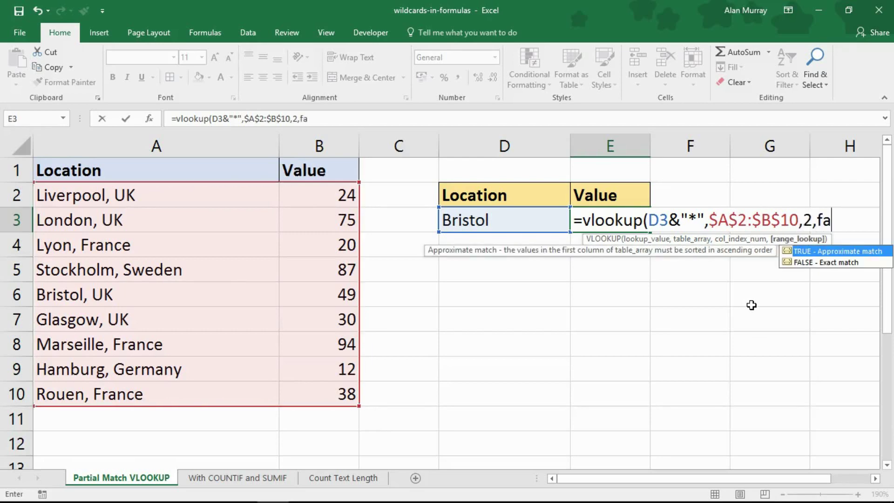
pyautogui.write('lse)')
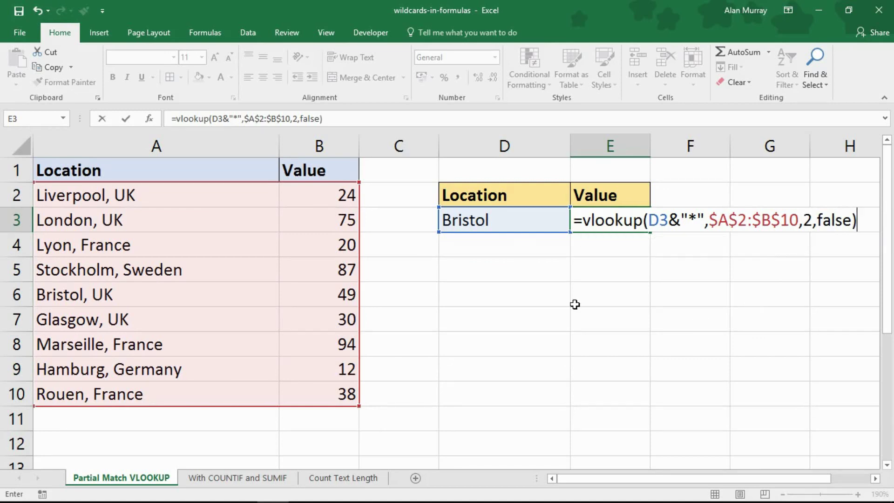
pyautogui.press('Return')
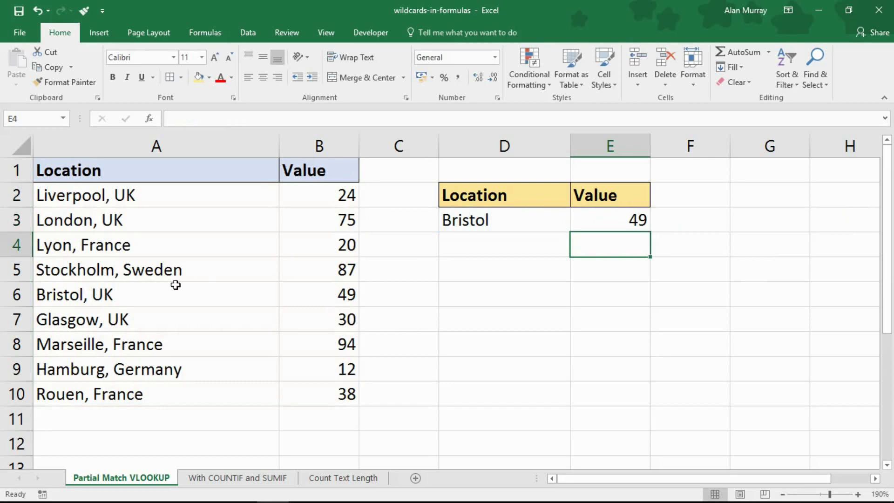
# - Test the VLOOKUP by entering Lyon, Hamburg and London in turn as the location in D3
pyautogui.click(520, 223)
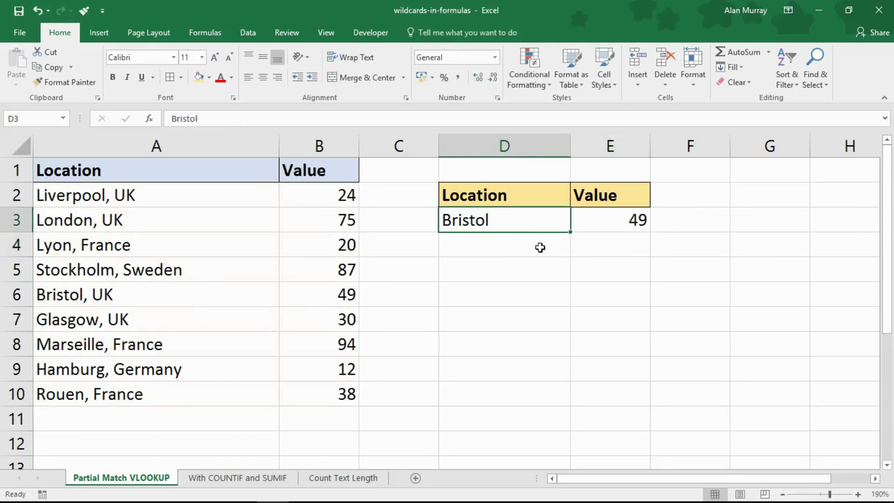
pyautogui.write('Lyon')
pyautogui.press('Return')
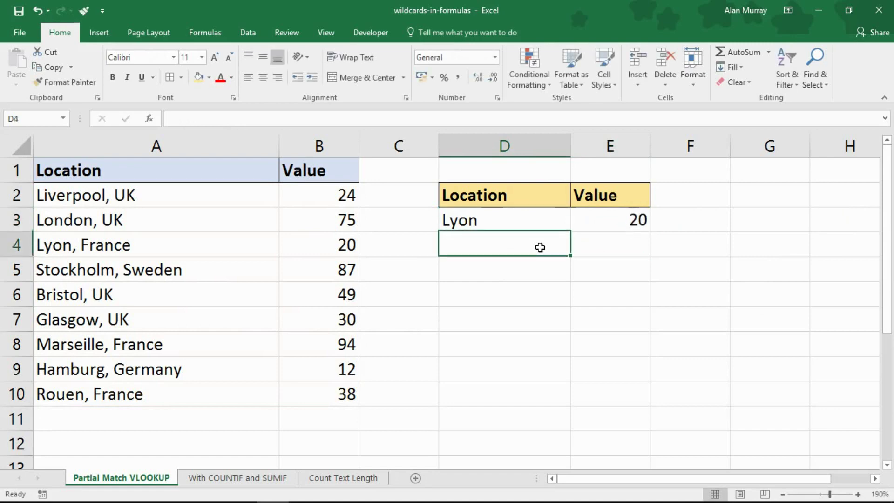
pyautogui.click(548, 215)
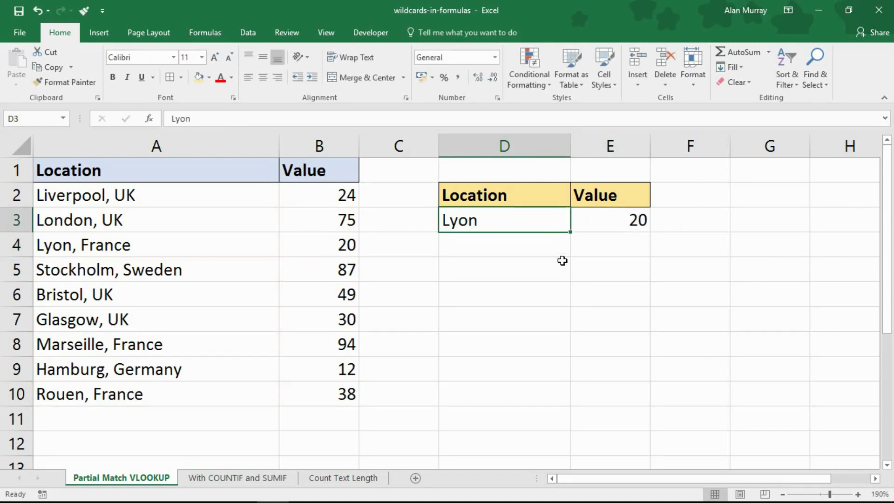
pyautogui.write('Hamburg')
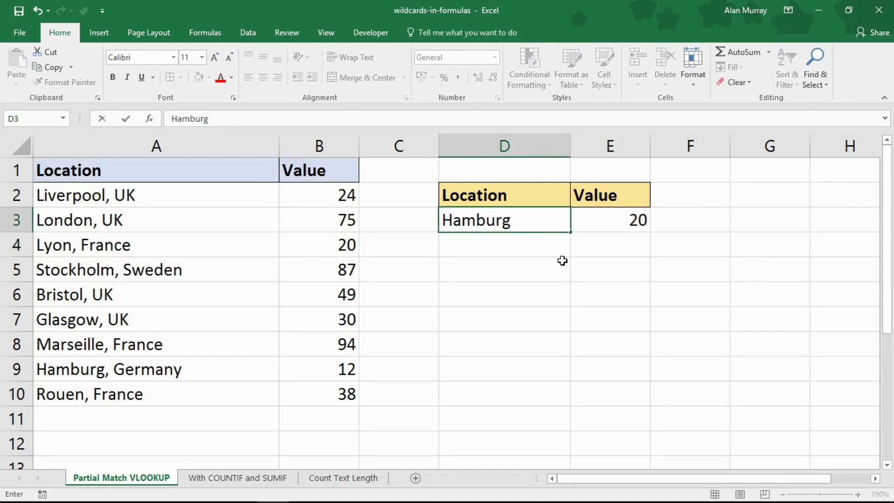
pyautogui.press('Return')
pyautogui.click(537, 215)
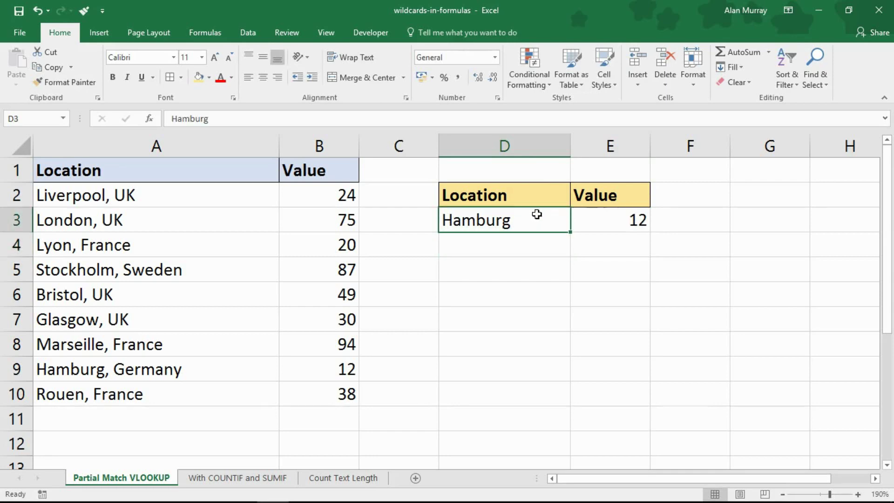
pyautogui.write('London')
pyautogui.press('Return')
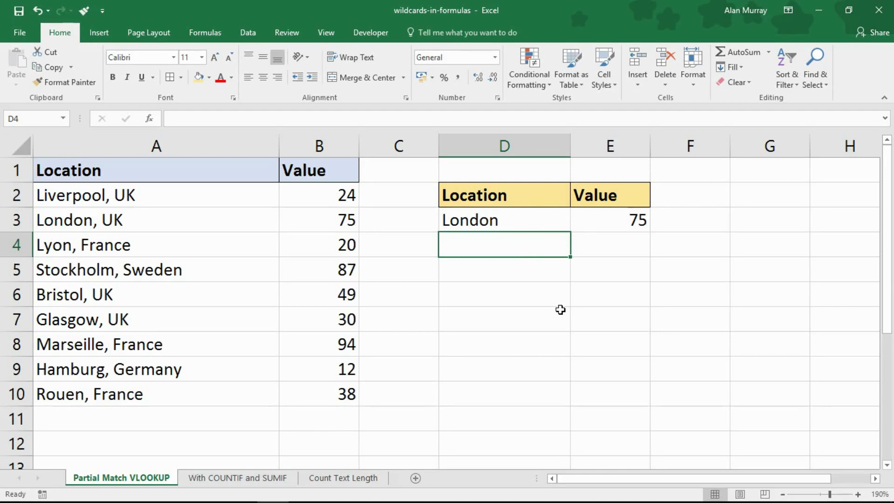
# - Switch to the With COUNTIF and SUMIF sheet and examine the invoice codes in A2:A11 and the sales rep summary in D3:F3
pyautogui.hotkey('ctrl', 'pagedown')
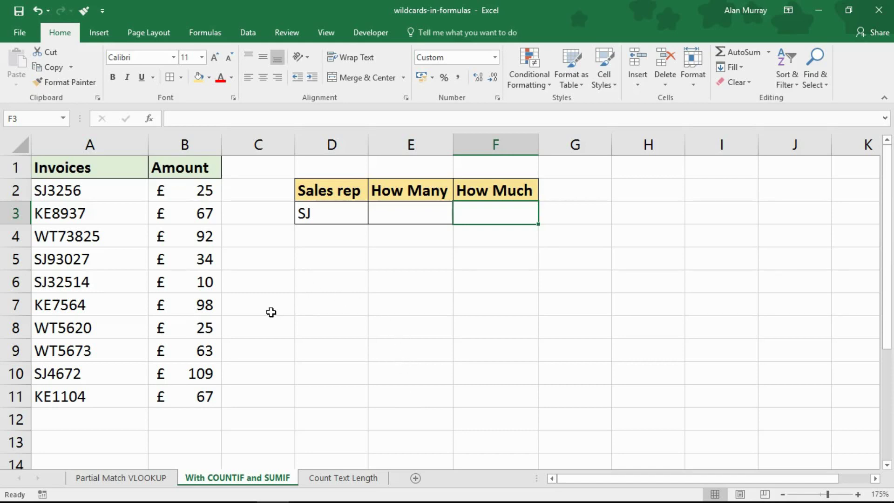
pyautogui.moveTo(98, 190); pyautogui.dragTo(91, 394)
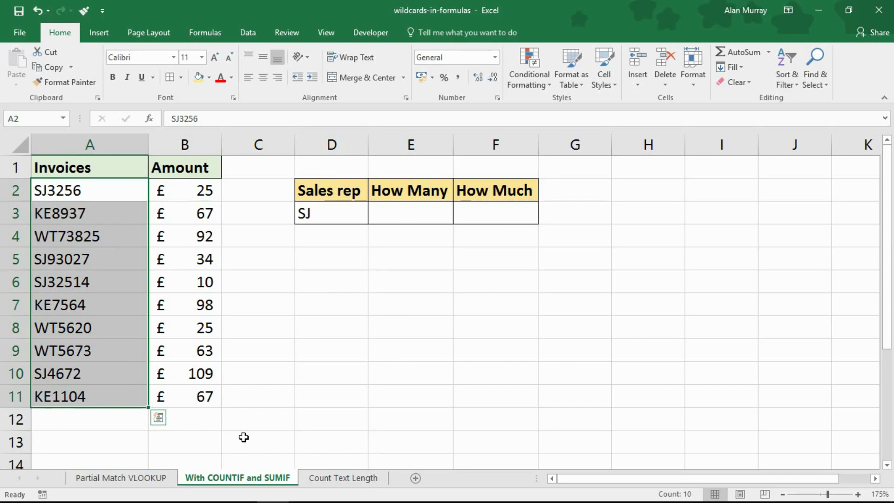
pyautogui.hotkey('ctrl', 'Home')
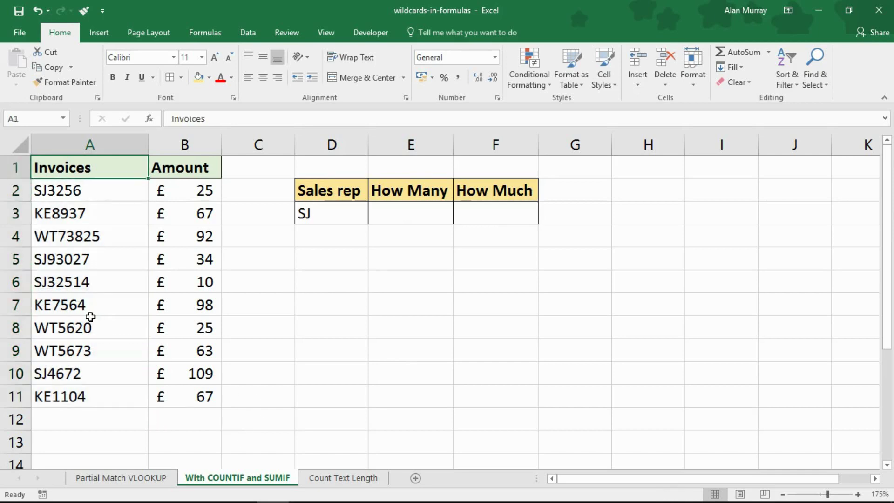
pyautogui.click(52, 306)
pyautogui.doubleClick(52, 306)
pyautogui.moveTo(52, 306); pyautogui.dragTo(86, 306)
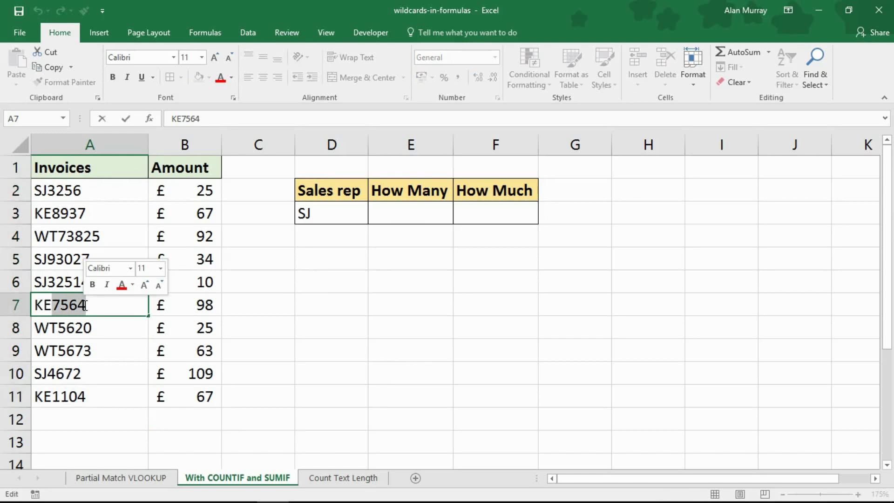
pyautogui.press('Return')
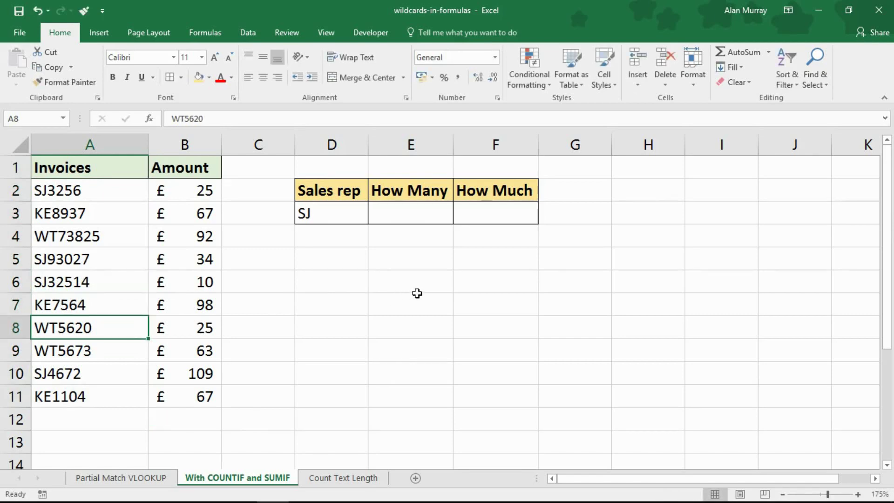
pyautogui.click(345, 219)
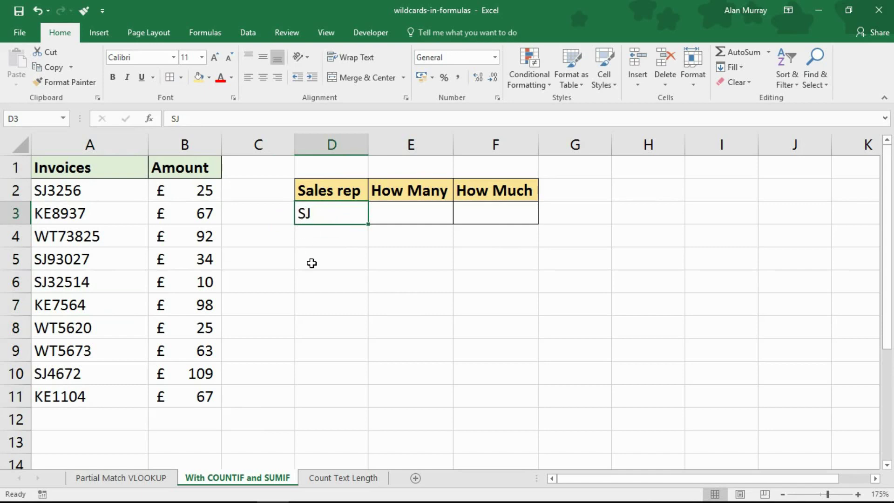
pyautogui.click(429, 220)
pyautogui.click(500, 218)
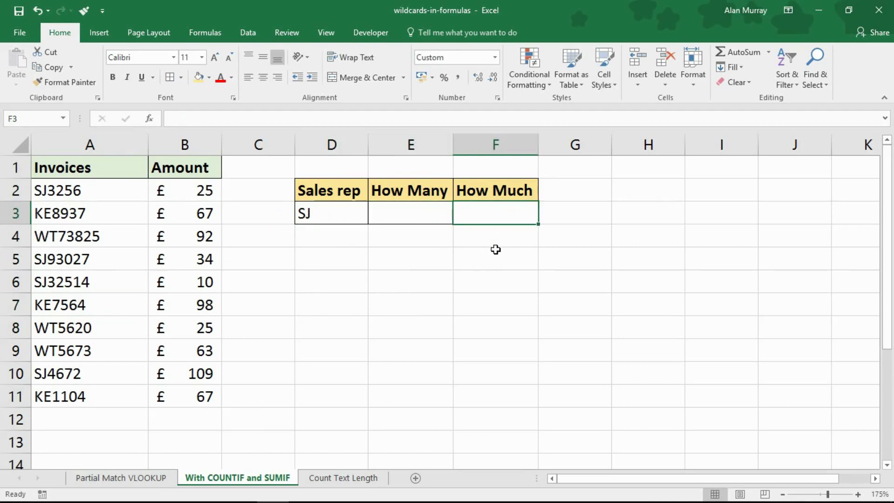
# - Enter a COUNTIF formula in E3 over range A2:A11 with D3&"*" as the criteria
pyautogui.click(424, 217)
pyautogui.write('=')
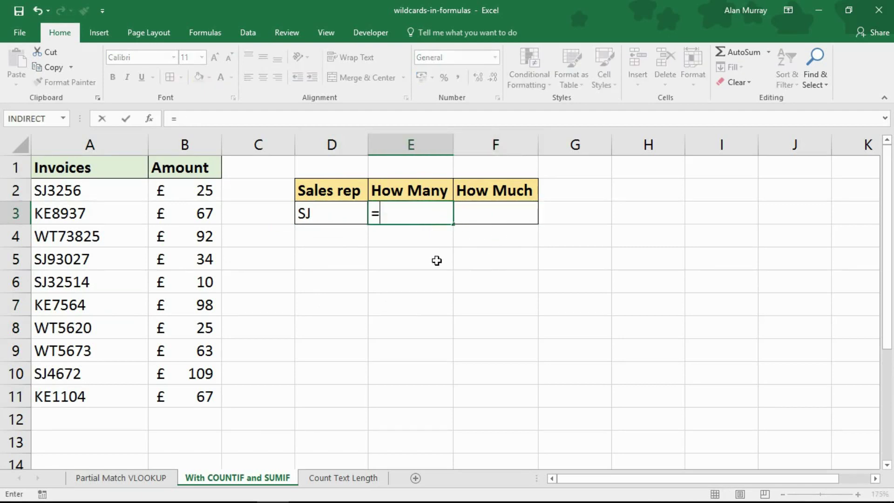
pyautogui.write('countif(')
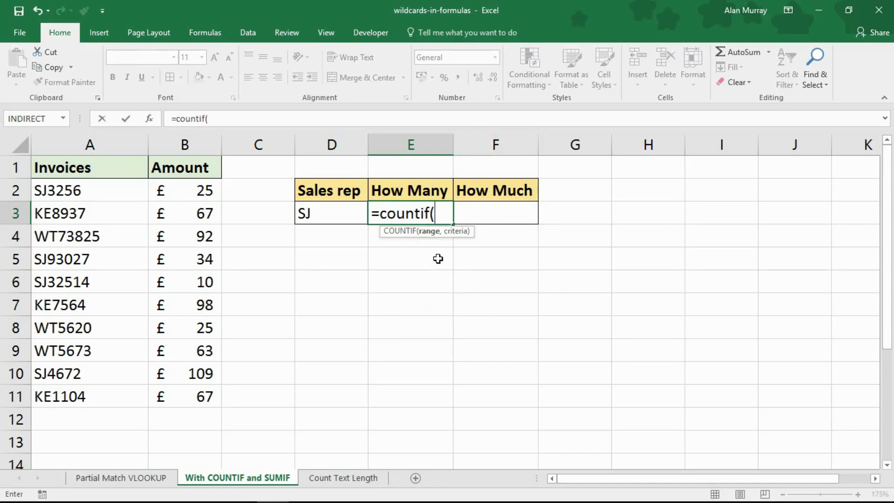
pyautogui.moveTo(101, 191); pyautogui.dragTo(98, 386)
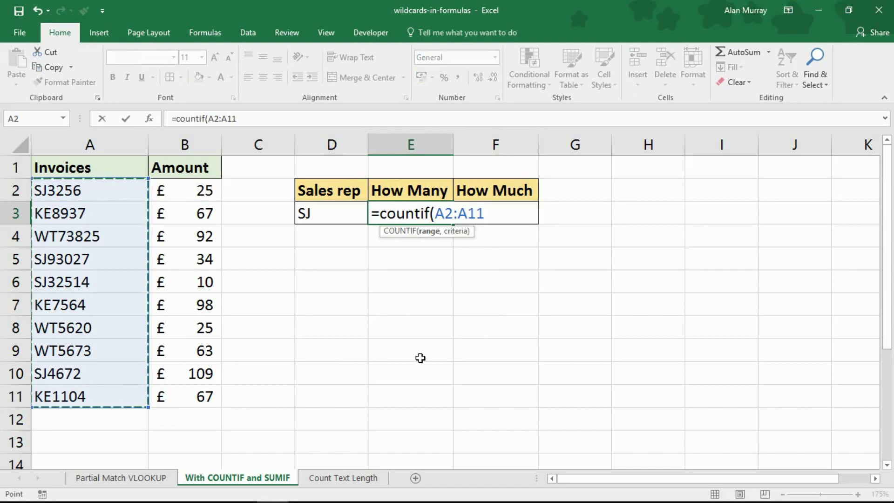
pyautogui.write(',')
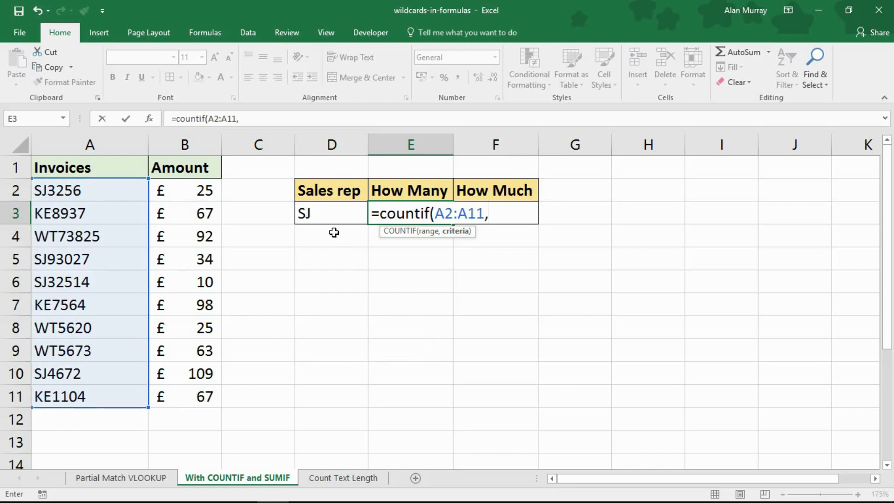
pyautogui.click(333, 214)
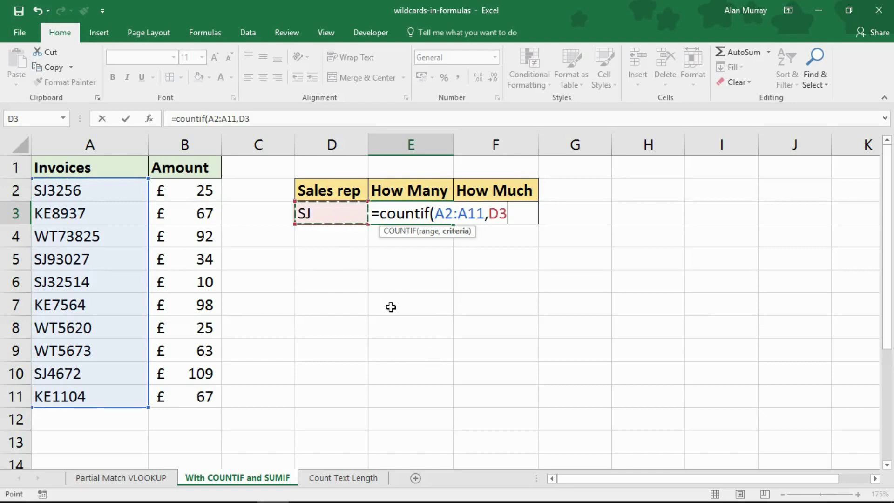
pyautogui.write('&"8')
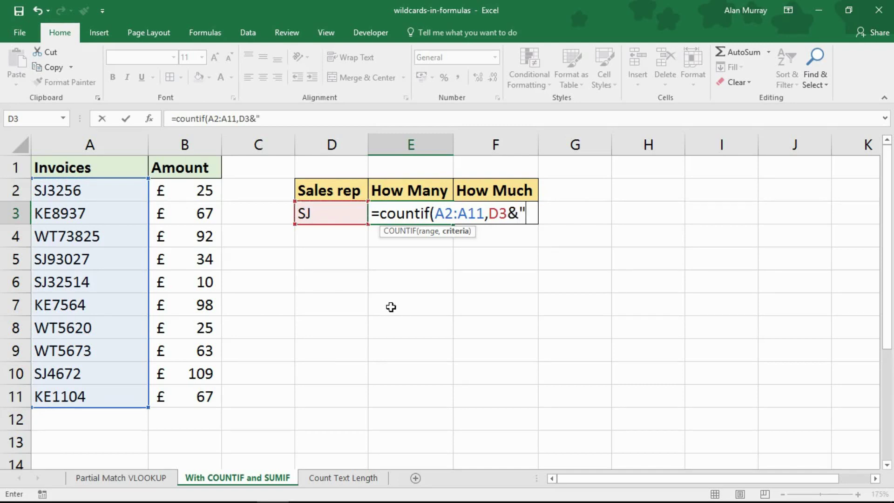
pyautogui.press('BackSpace')
pyautogui.write('*")')
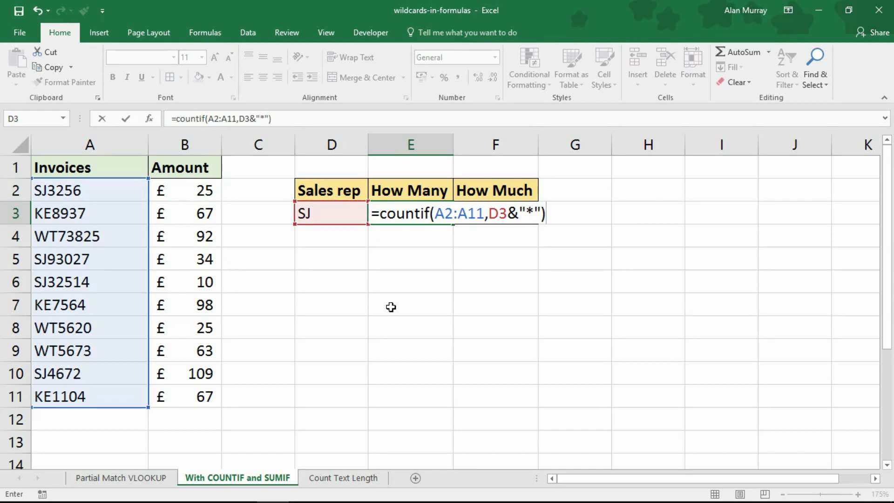
pyautogui.press('Return')
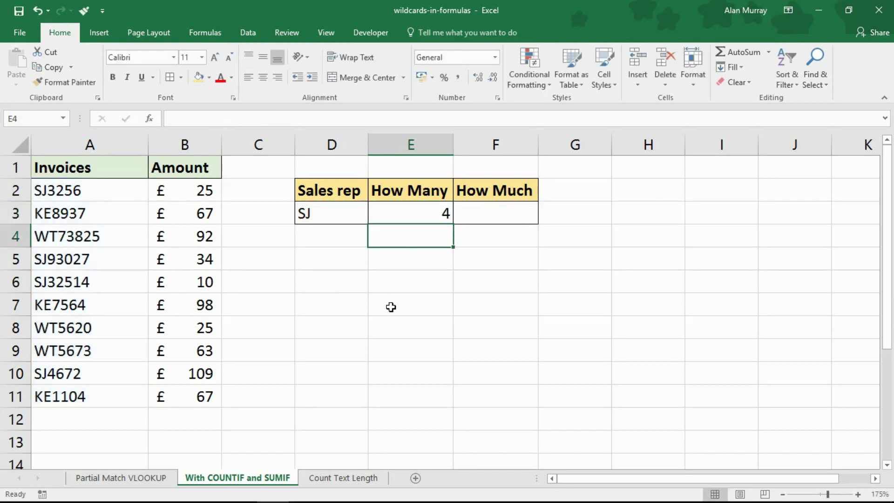
# - Check the invoices beginning with SJ in column A against the count in E3
pyautogui.click(101, 192)
pyautogui.moveTo(104, 260); pyautogui.dragTo(103, 280)
pyautogui.click(97, 372)
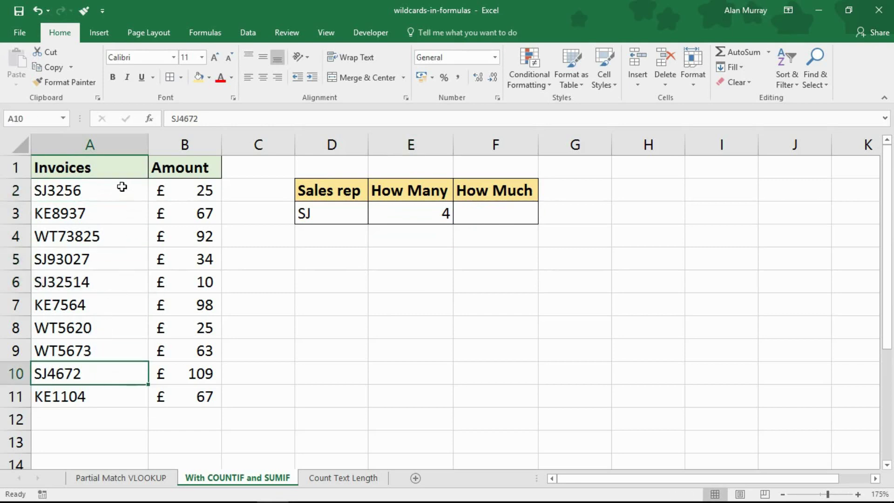
pyautogui.moveTo(124, 188); pyautogui.dragTo(120, 212)
pyautogui.click(112, 239)
pyautogui.moveTo(110, 261); pyautogui.dragTo(112, 282)
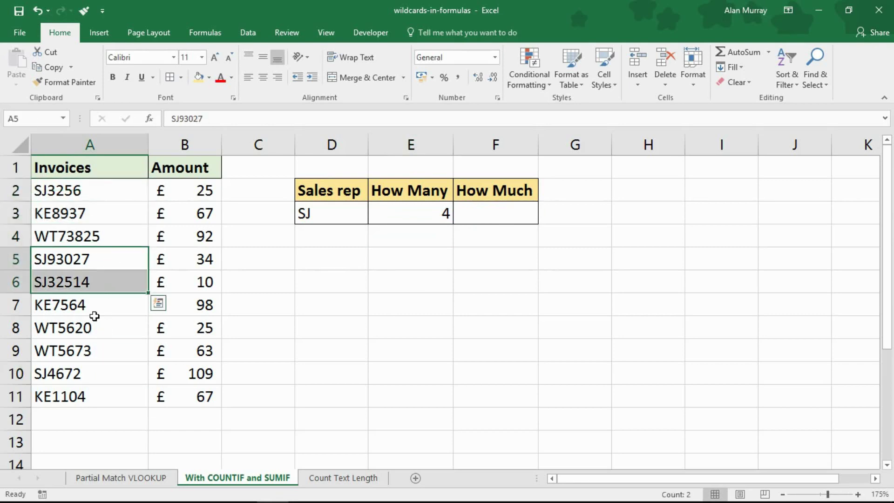
pyautogui.click(86, 374)
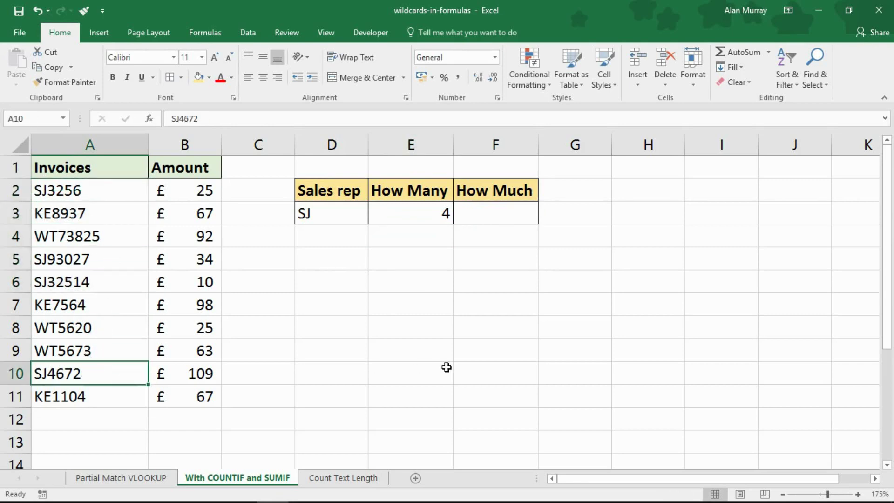
# - Enter a SUMIF formula in F3 with range A2:A11, criteria D3&"*" and sum range B2:B11
pyautogui.click(499, 217)
pyautogui.write('=')
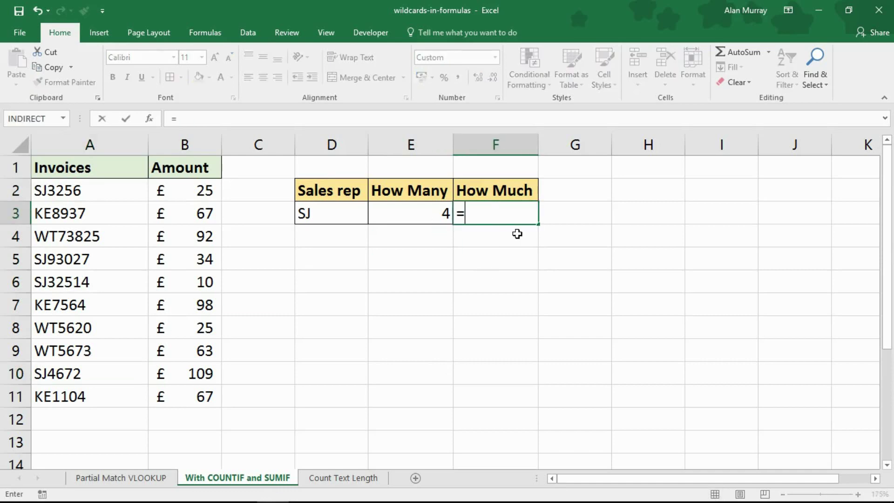
pyautogui.write('sumif(')
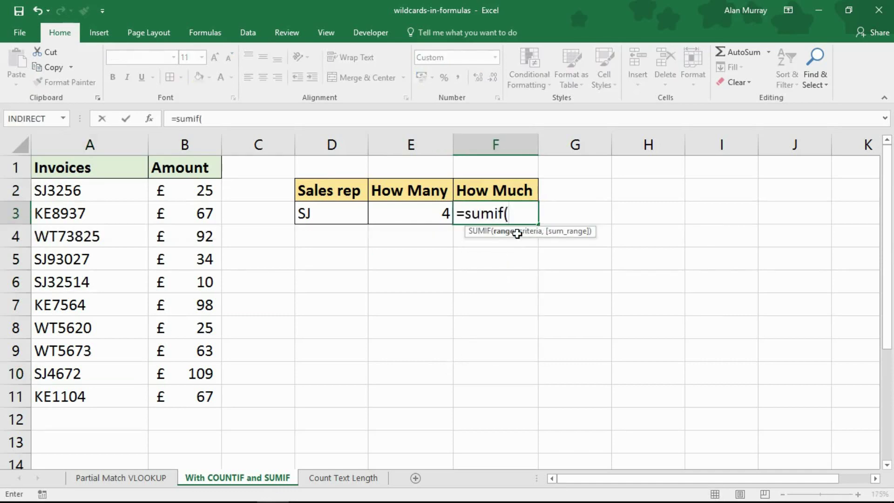
pyautogui.moveTo(95, 190); pyautogui.dragTo(97, 394)
pyautogui.write(',')
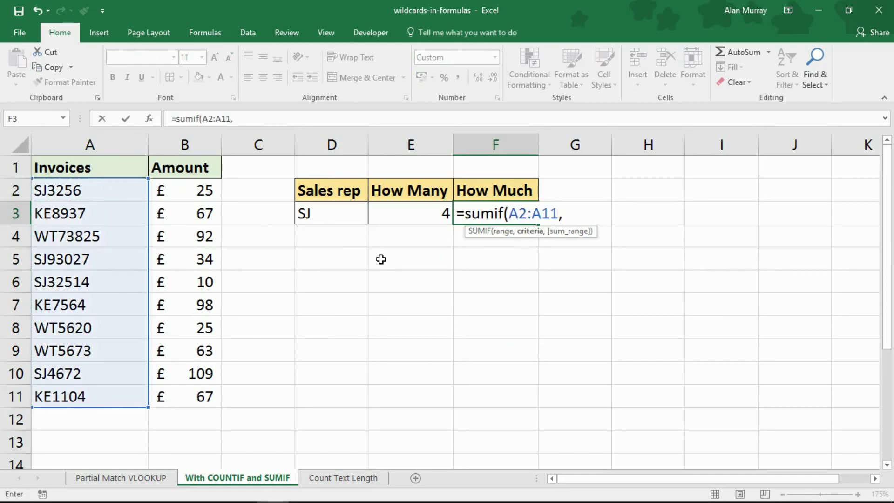
pyautogui.click(326, 214)
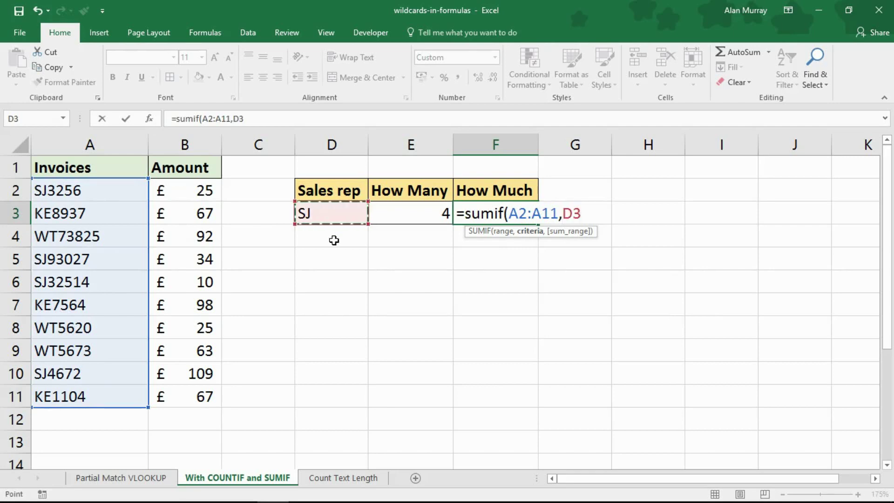
pyautogui.write('&"*"')
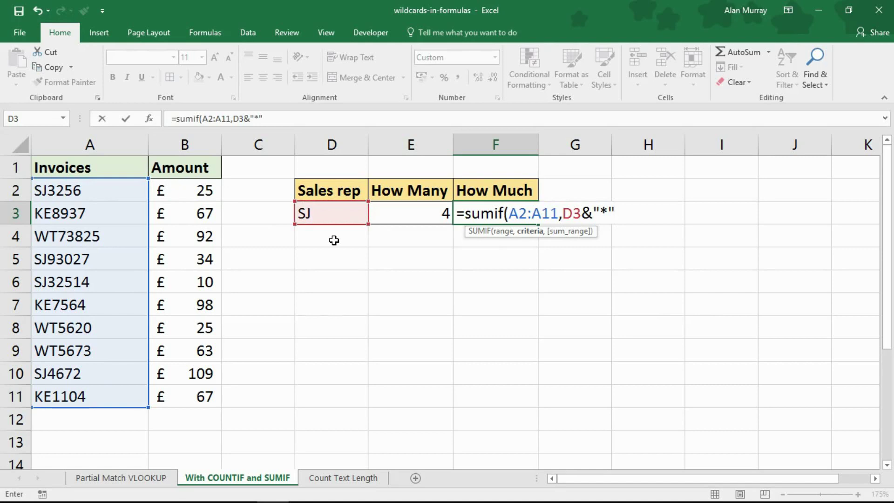
pyautogui.write(',')
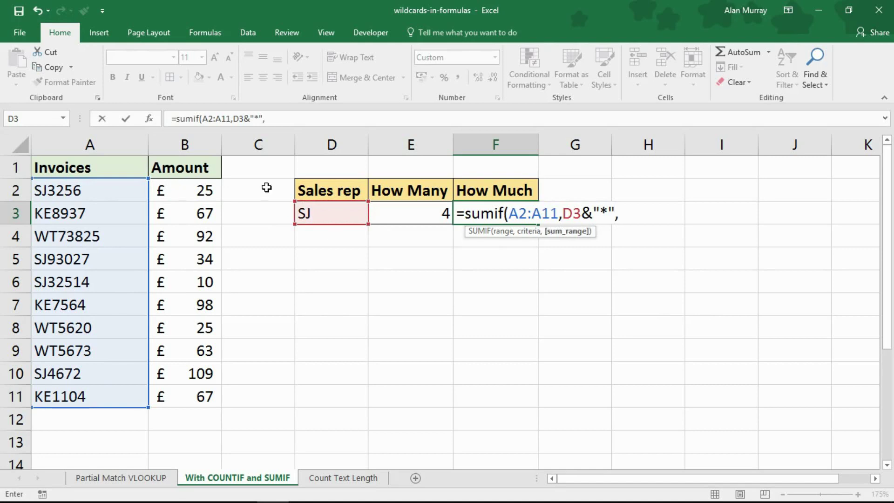
pyautogui.moveTo(189, 190); pyautogui.dragTo(219, 416)
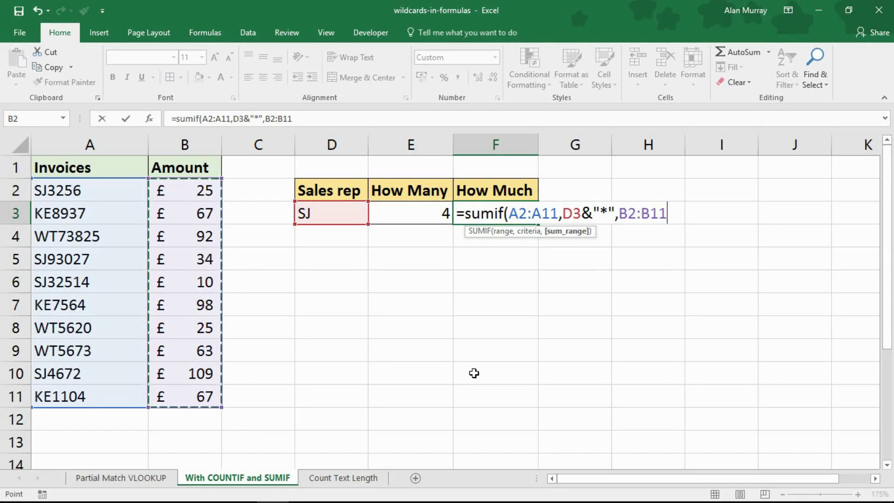
pyautogui.write(')')
pyautogui.press('Return')
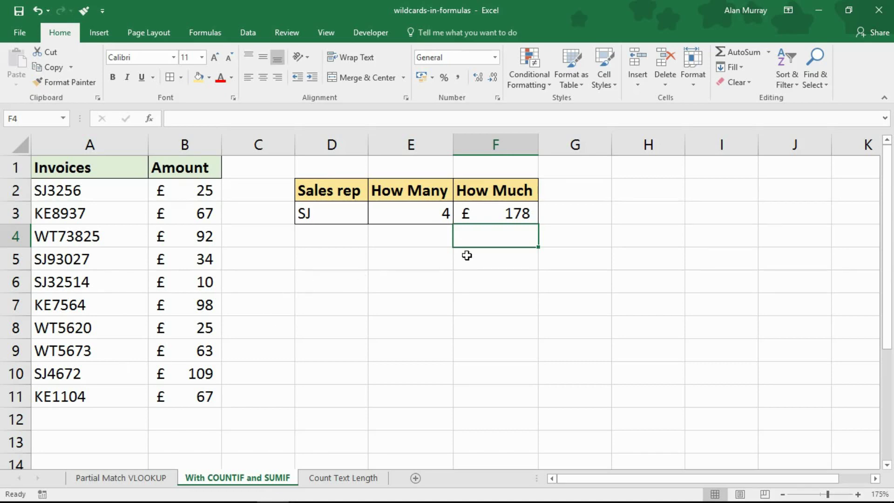
# - Test the COUNTIF and SUMIF formulas by entering KE and then SJ as the sales rep in D3
pyautogui.click(497, 212)
pyautogui.click(433, 217)
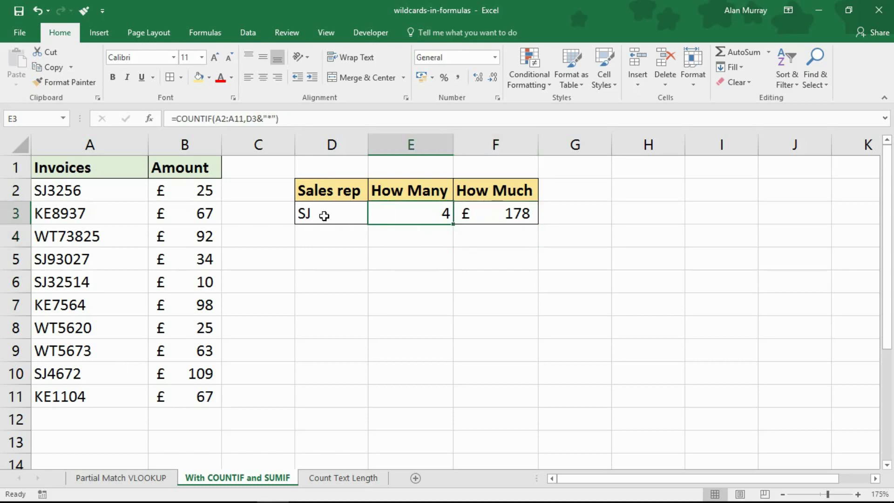
pyautogui.click(321, 213)
pyautogui.write('KE')
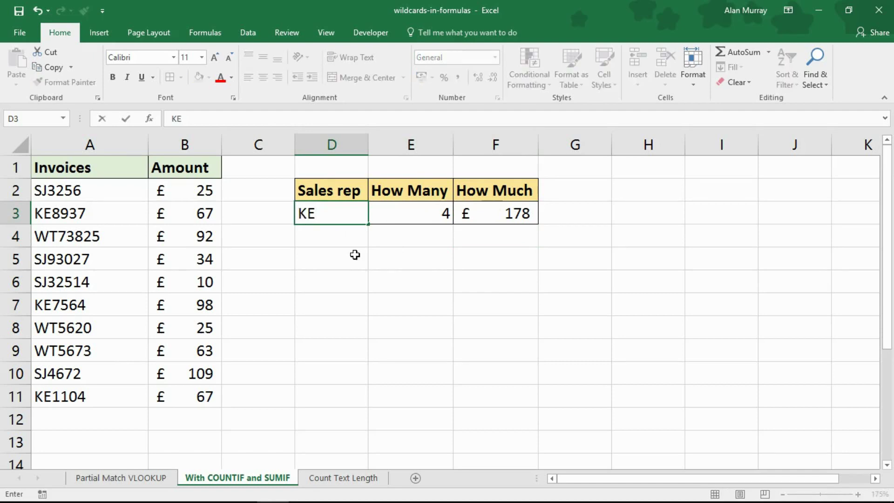
pyautogui.press('Return')
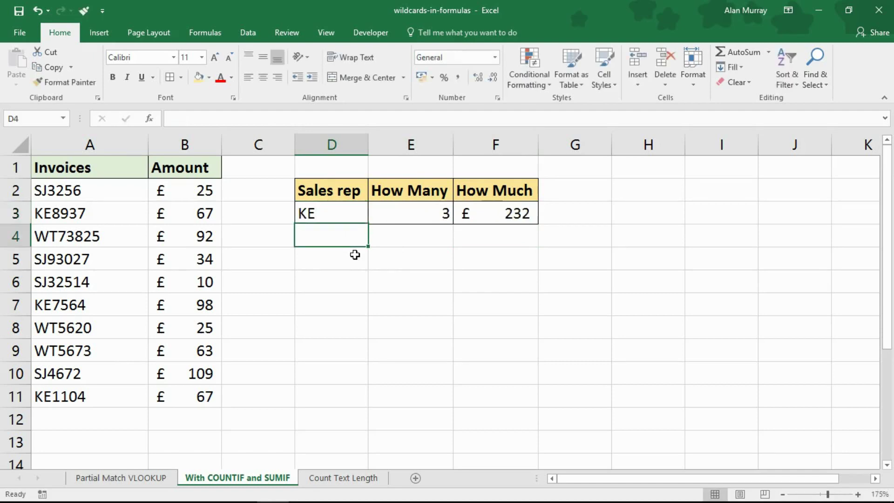
pyautogui.click(348, 210)
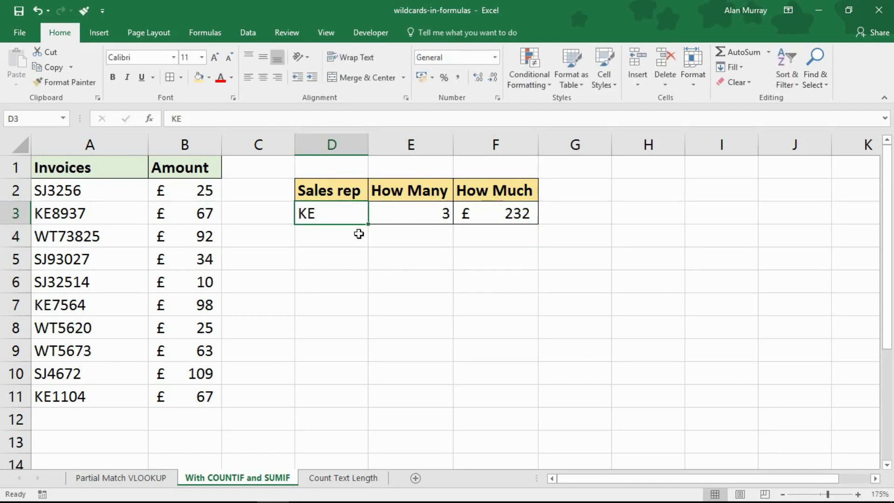
pyautogui.write('SJ')
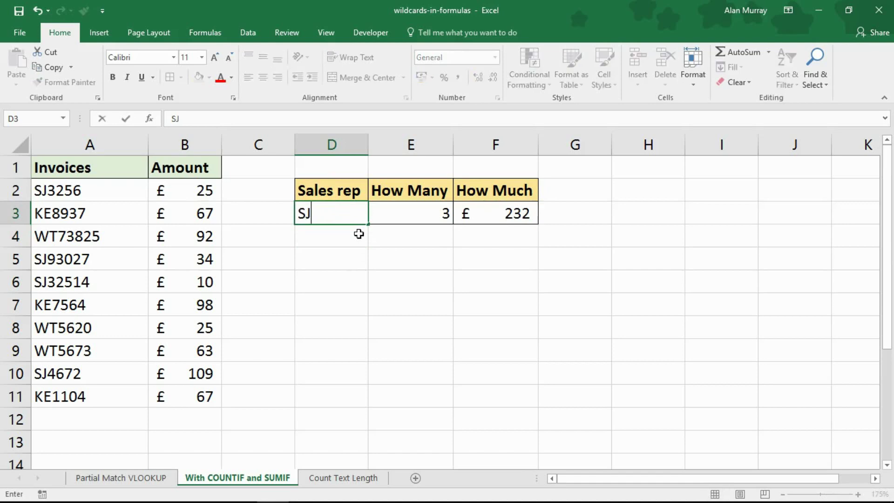
pyautogui.press('Return')
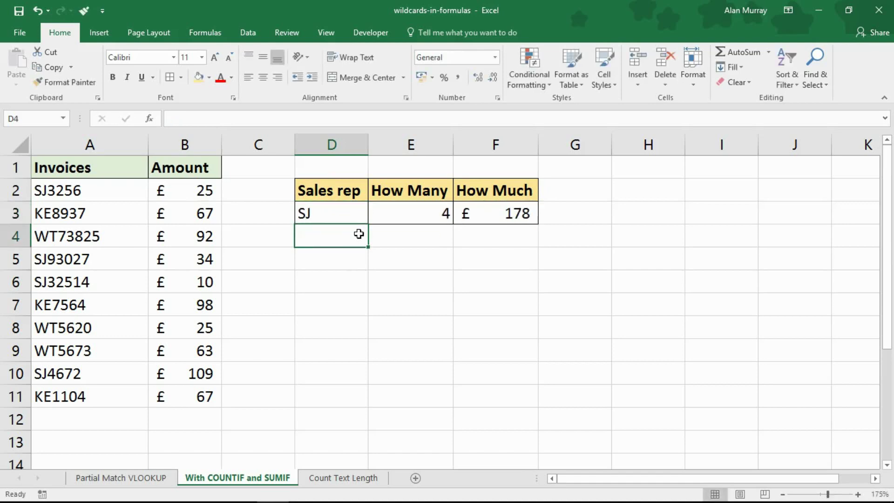
# - Switch to the Count Text Length sheet and examine the lengths of the invoice codes in A2:A11
pyautogui.hotkey('ctrl', 'pagedown')
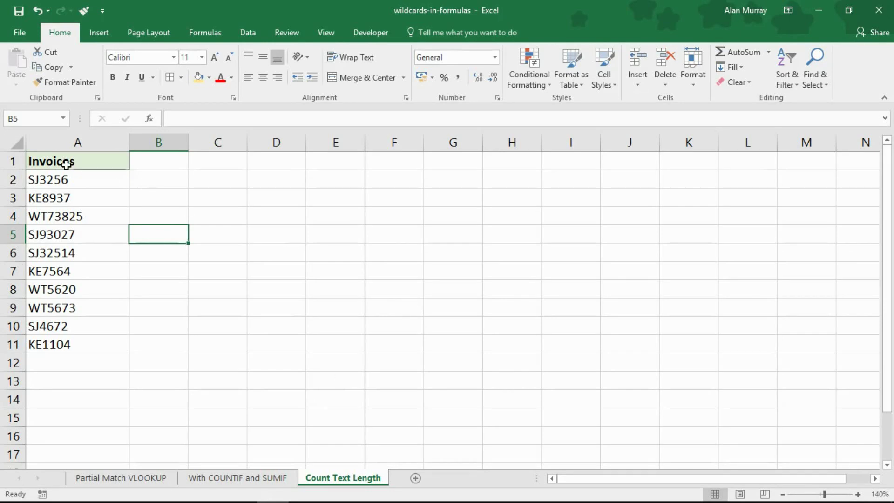
pyautogui.moveTo(66, 177); pyautogui.dragTo(90, 343)
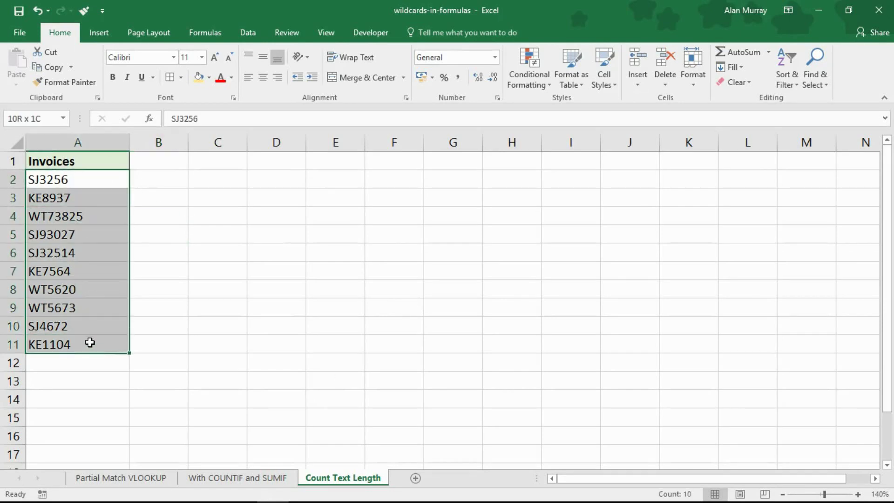
pyautogui.click(177, 347)
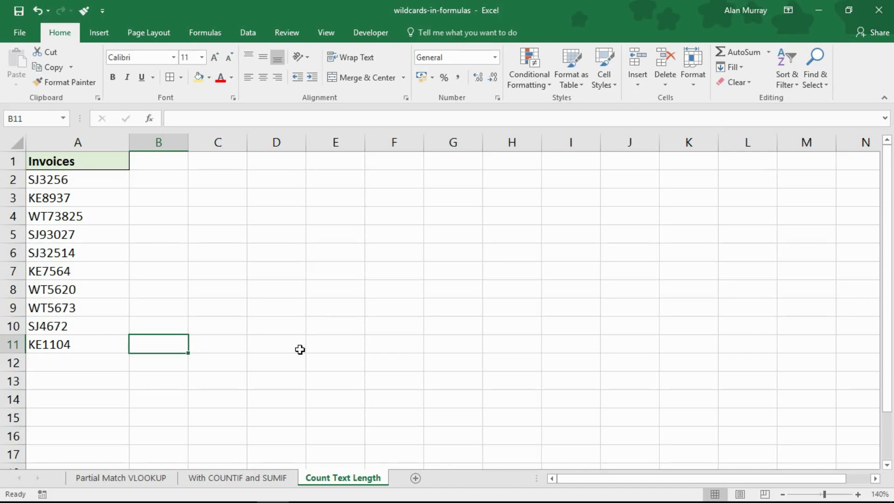
pyautogui.moveTo(106, 183); pyautogui.dragTo(92, 344)
pyautogui.moveTo(213, 328); pyautogui.dragTo(213, 343)
pyautogui.click(213, 344)
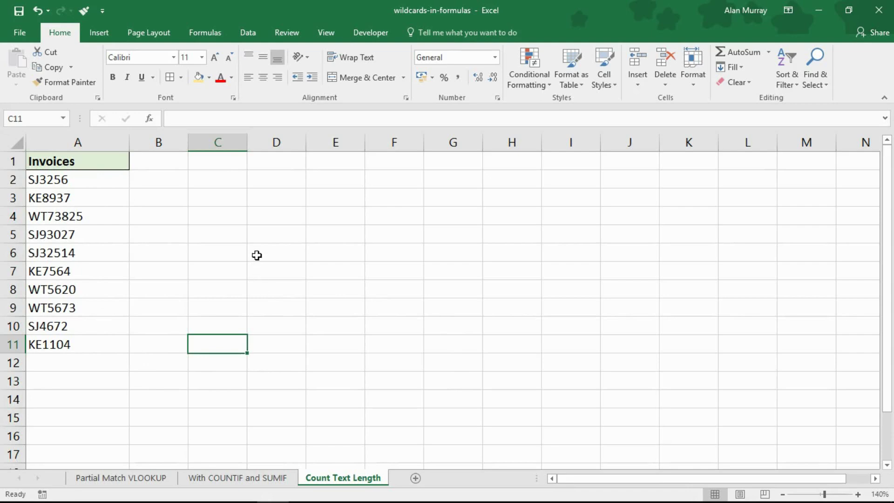
# - Enter a COUNTIF formula in C4 over range A2:A11 with "??????" as the criteria to count six-character codes
pyautogui.scroll(1, 230, 240)
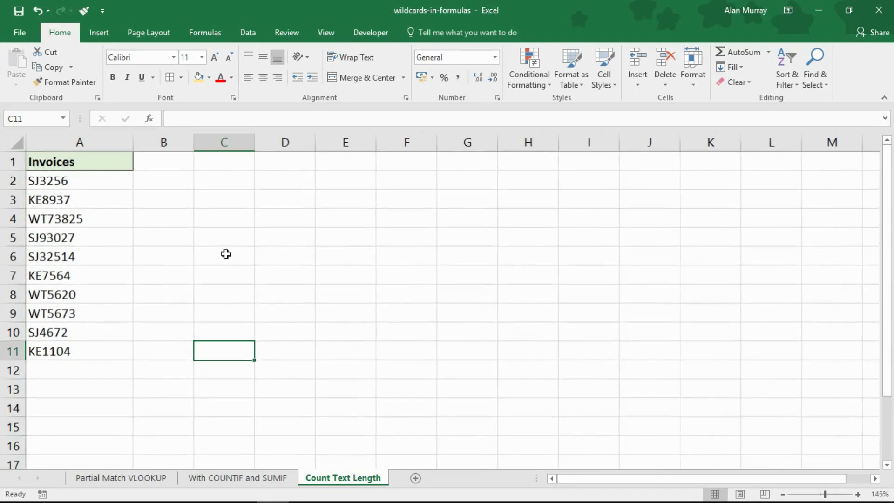
pyautogui.click(244, 217)
pyautogui.write('=countif(')
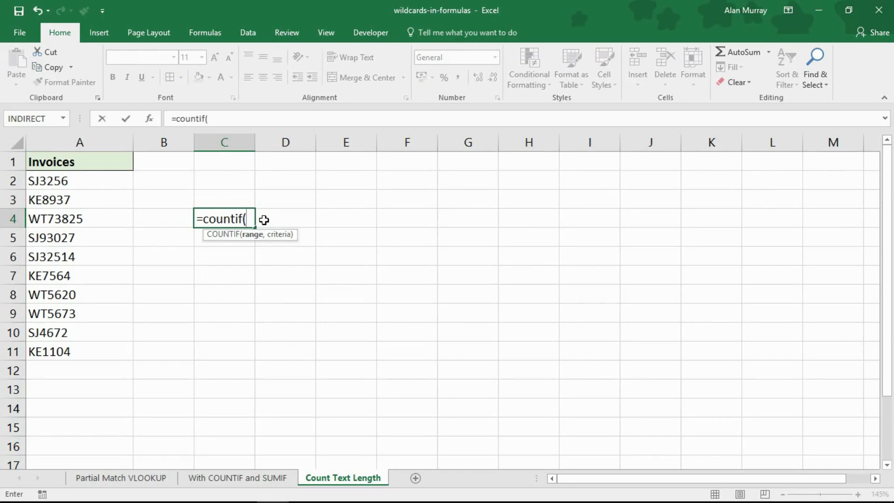
pyautogui.moveTo(116, 178); pyautogui.dragTo(105, 350)
pyautogui.write(',')
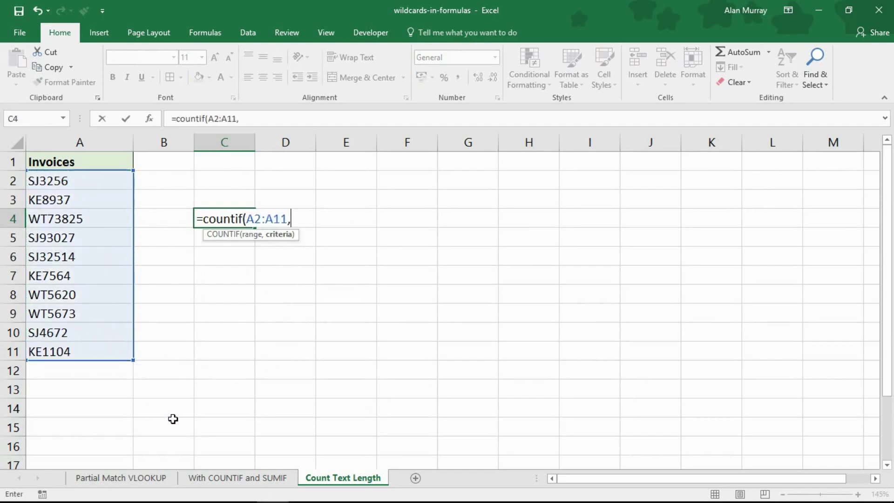
pyautogui.write('"??????')
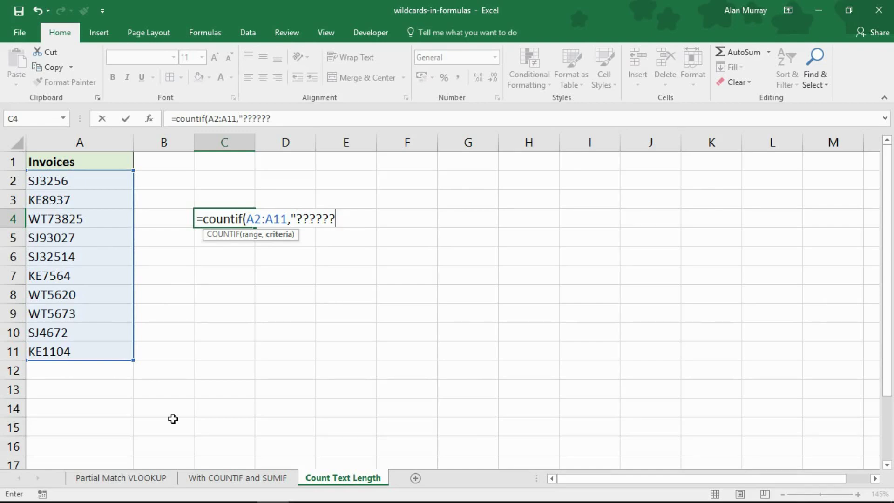
pyautogui.write('")')
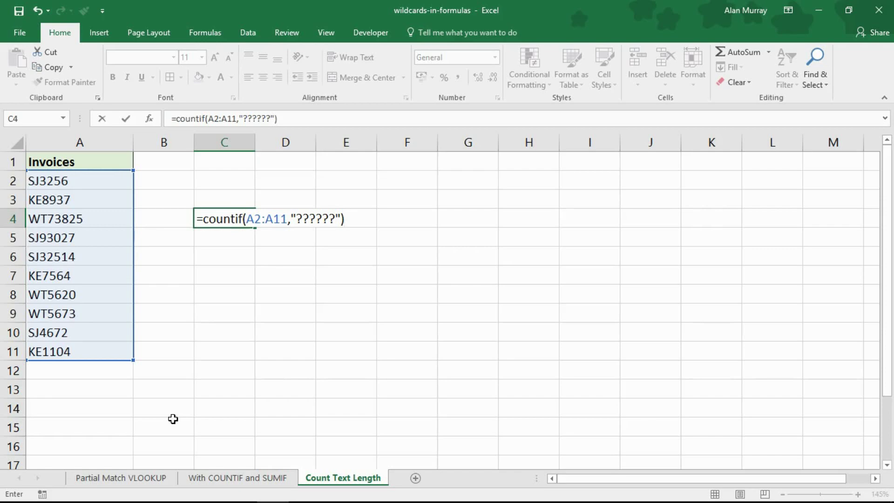
pyautogui.press('Return')
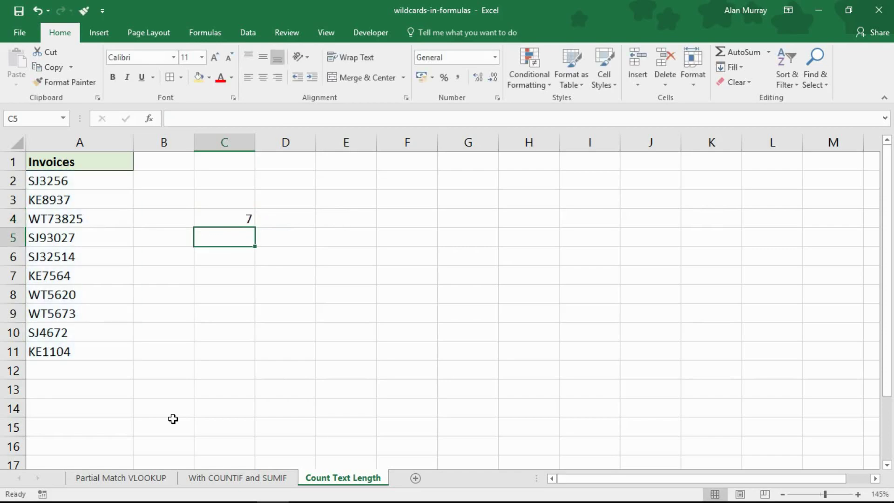
# - Check the invoice codes in column A that are not six characters long against the count in C4
pyautogui.click(247, 219)
pyautogui.moveTo(76, 180); pyautogui.dragTo(74, 359)
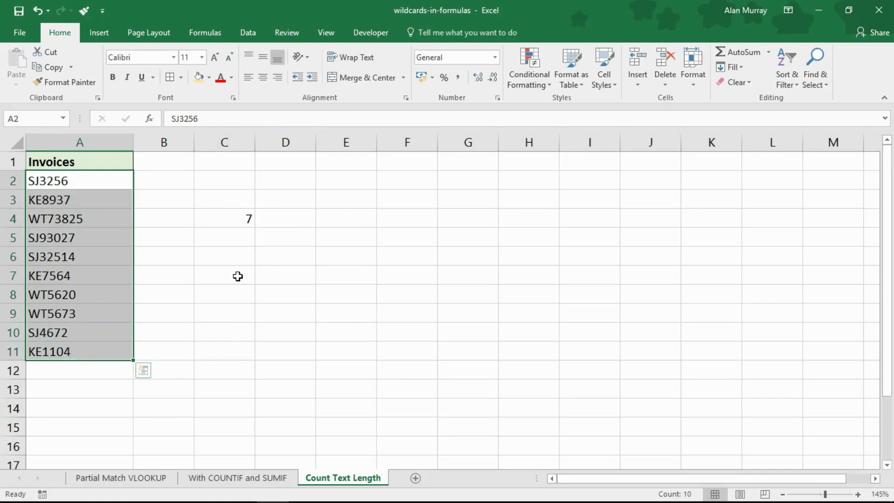
pyautogui.click(86, 221)
pyautogui.moveTo(85, 222); pyautogui.dragTo(80, 254)
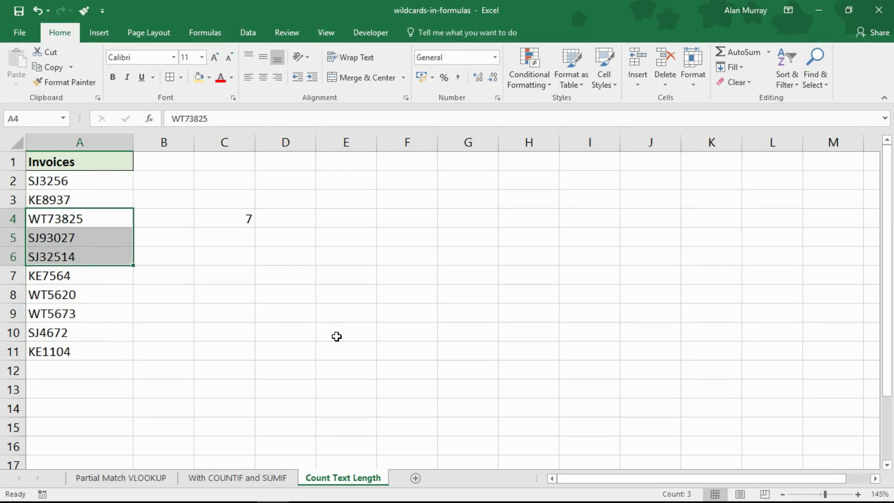
pyautogui.moveTo(65, 221); pyautogui.dragTo(66, 256)
pyautogui.click(285, 388)
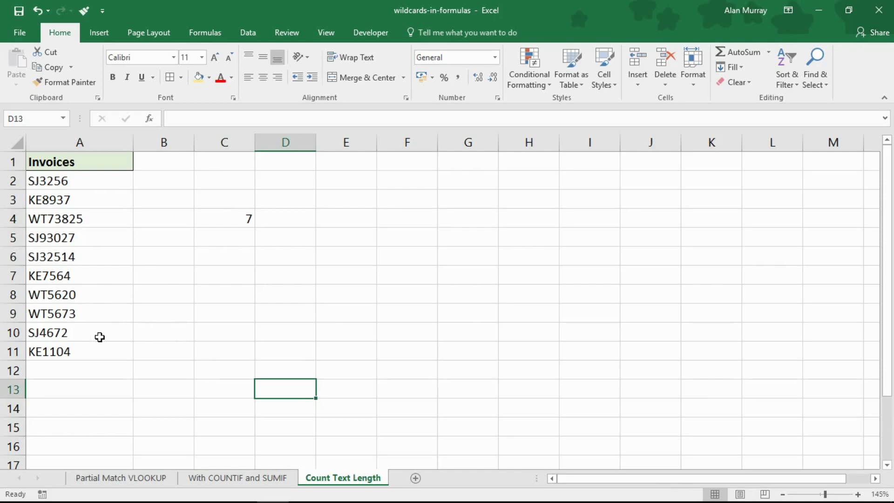
pyautogui.moveTo(44, 296); pyautogui.dragTo(51, 312)
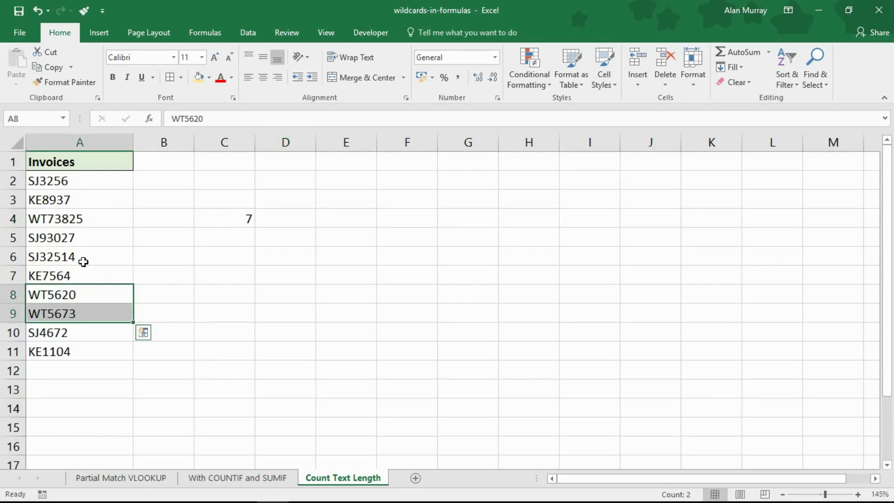
pyautogui.click(74, 238)
pyautogui.click(278, 286)
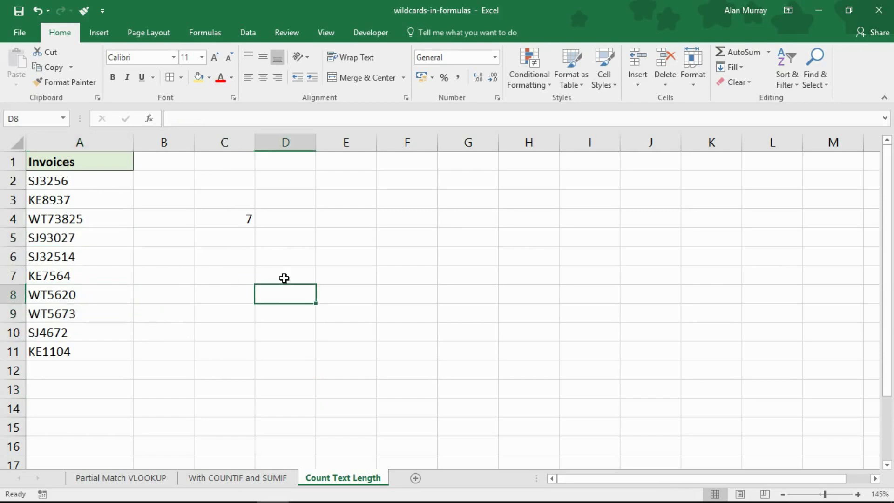
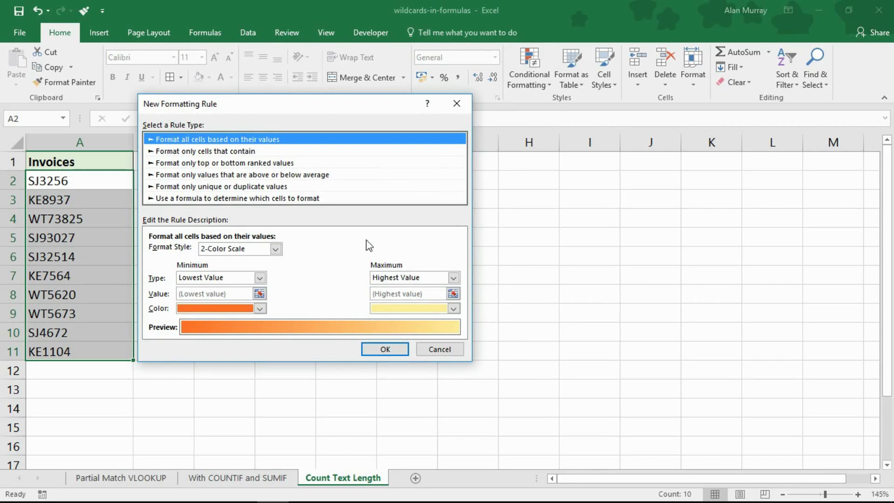
# - Create a formula-based formatting rule for A2:A11 using =countif(A2,"<>??????"), and copy the formula text
pyautogui.click(261, 198)
pyautogui.click(237, 249)
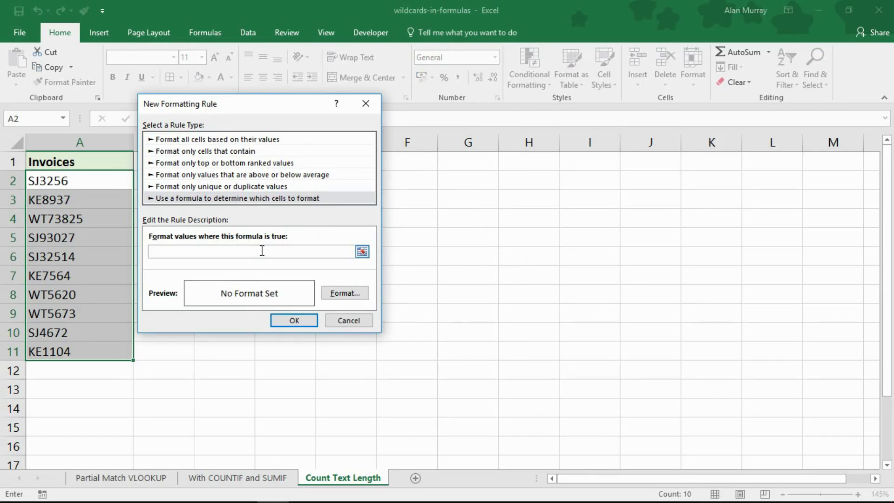
pyautogui.write('=countif(')
pyautogui.write('A2')
pyautogui.write(',"<>??????')
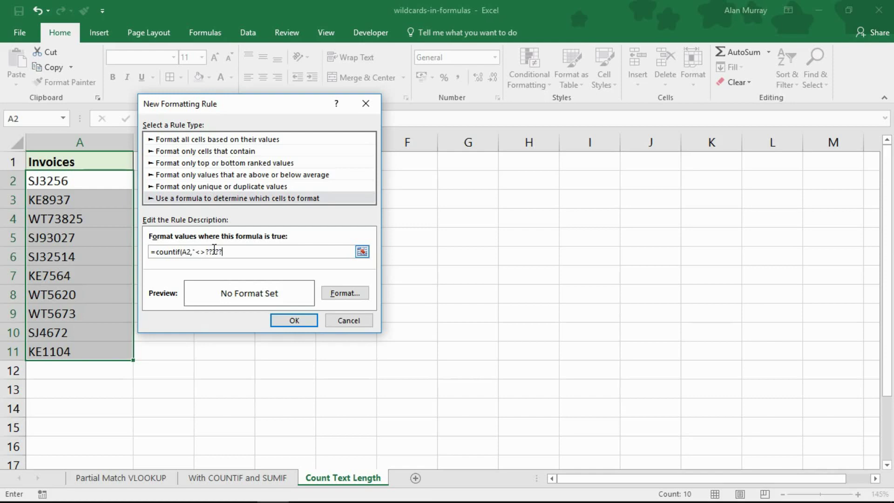
pyautogui.write('?")')
pyautogui.moveTo(238, 252); pyautogui.dragTo(145, 255)
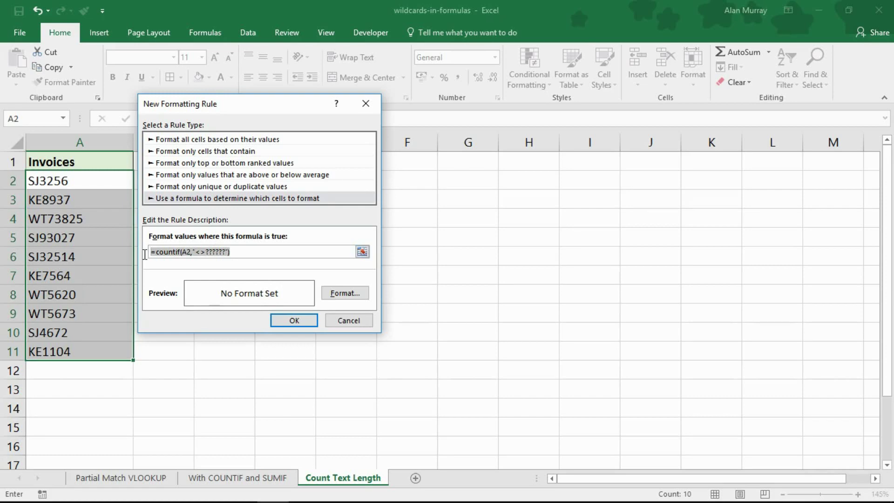
pyautogui.hotkey('ctrl', 'c')
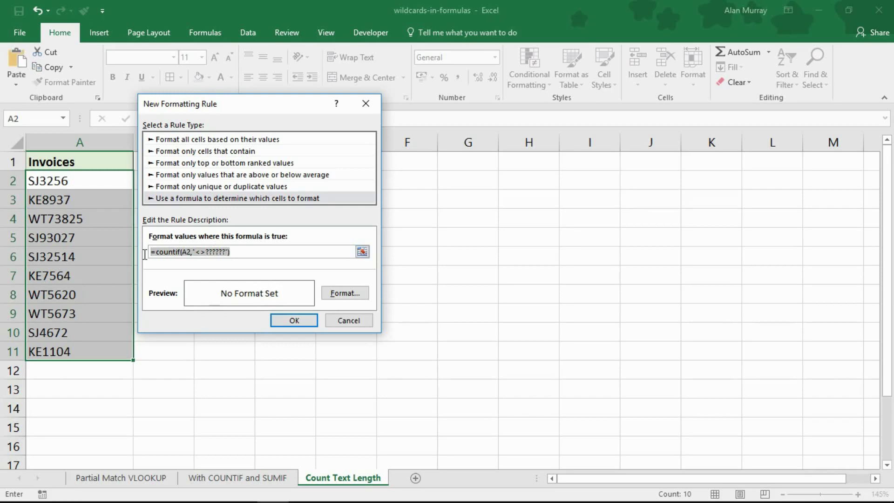
# - Give the formatting rule a light orange background fill and apply it to the invoice codes
pyautogui.click(336, 296)
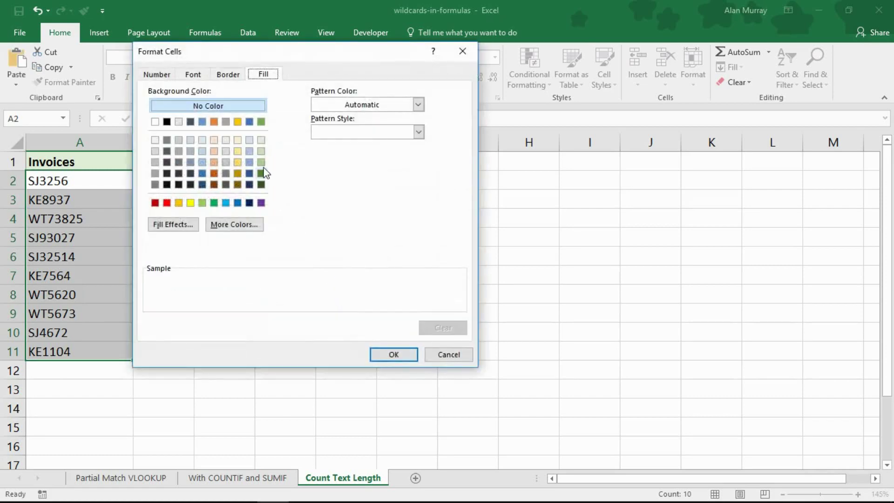
pyautogui.click(214, 162)
pyautogui.click(379, 354)
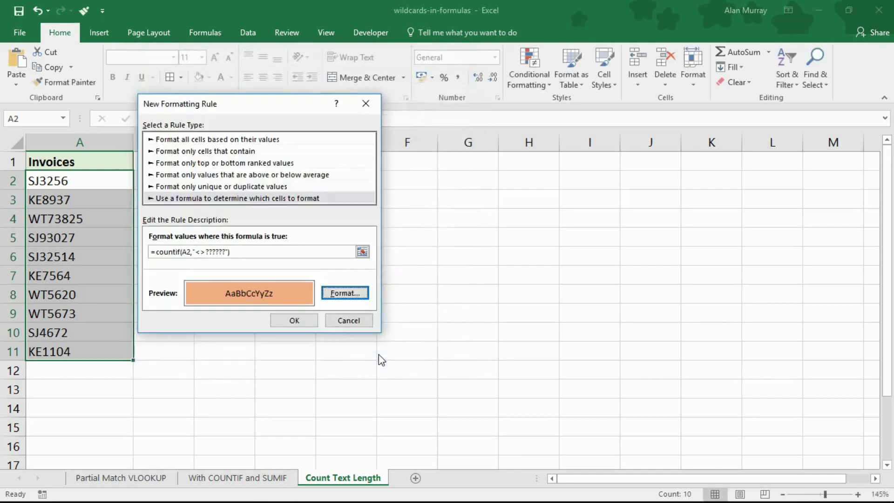
pyautogui.click(295, 320)
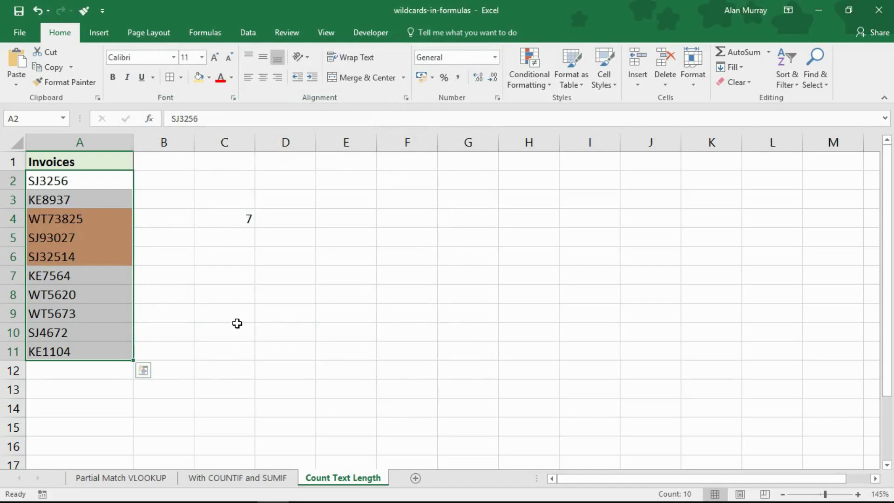
# - Paste the copied COUNTIF formula into D6, examine its A2 range and <> operator, and enter it
pyautogui.click(286, 258)
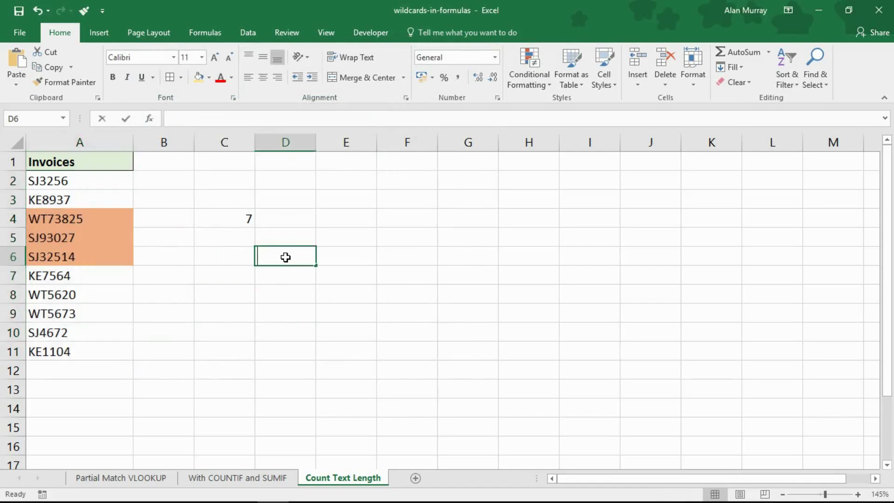
pyautogui.hotkey('ctrl', 'v')
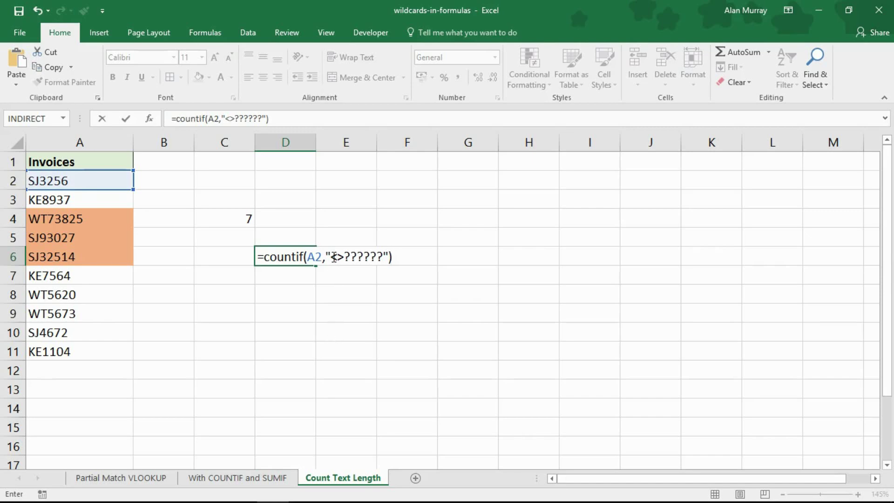
pyautogui.moveTo(332, 257); pyautogui.dragTo(345, 257)
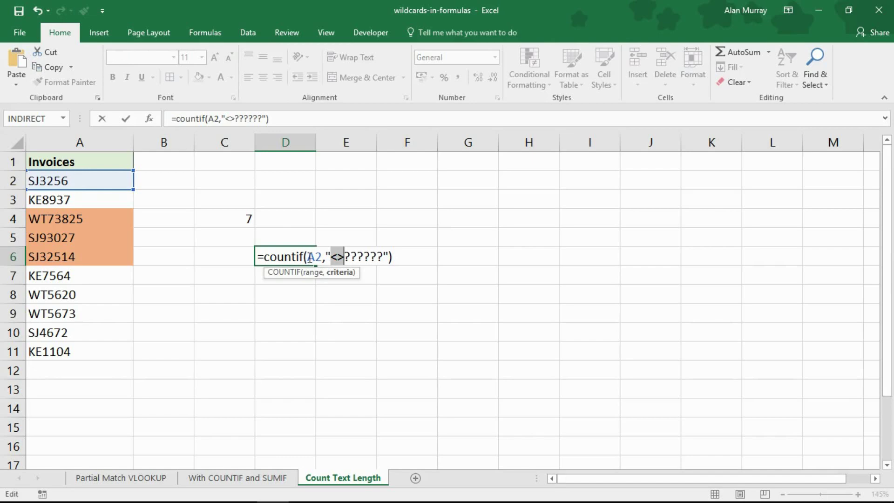
pyautogui.moveTo(305, 258); pyautogui.dragTo(322, 257)
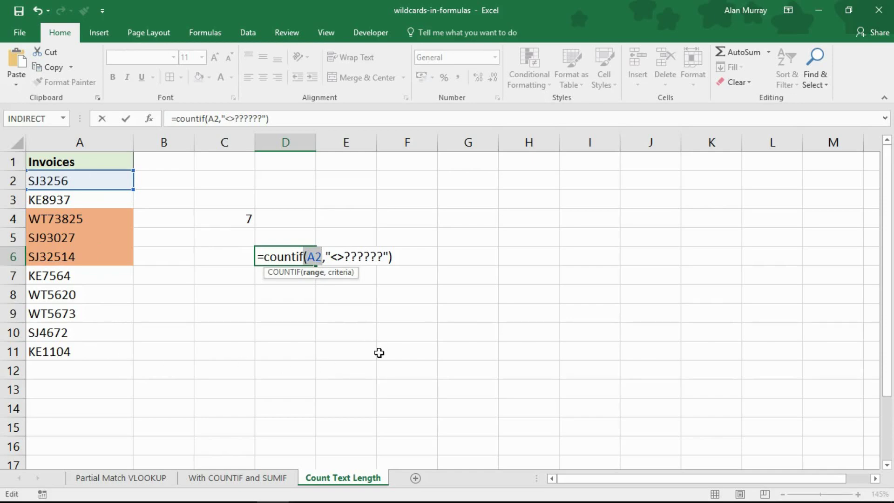
pyautogui.moveTo(330, 257)
pyautogui.mouseDown()
pyautogui.moveTo(386, 259)
pyautogui.moveTo(326, 257)
pyautogui.moveTo(344, 258)
pyautogui.mouseUp()
pyautogui.click(345, 257)
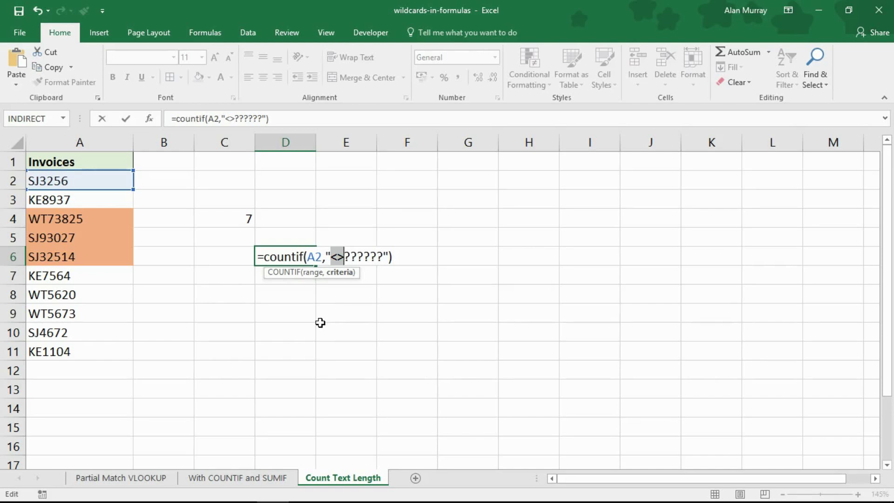
pyautogui.press('Return')
# - Delete the pasted COUNTIF formula from D6 and review the orange-filled invoice codes in A4:A6
pyautogui.click(236, 219)
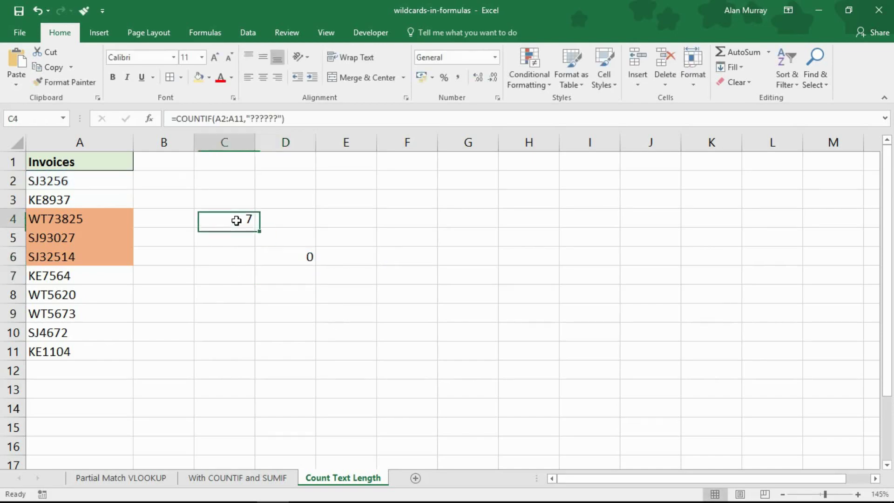
pyautogui.click(285, 256)
pyautogui.press('Delete')
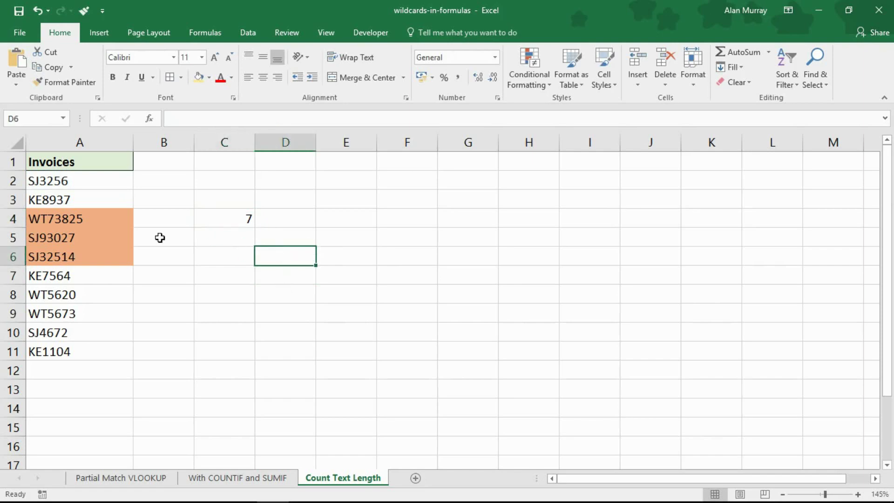
pyautogui.moveTo(71, 222); pyautogui.dragTo(69, 256)
pyautogui.click(191, 308)
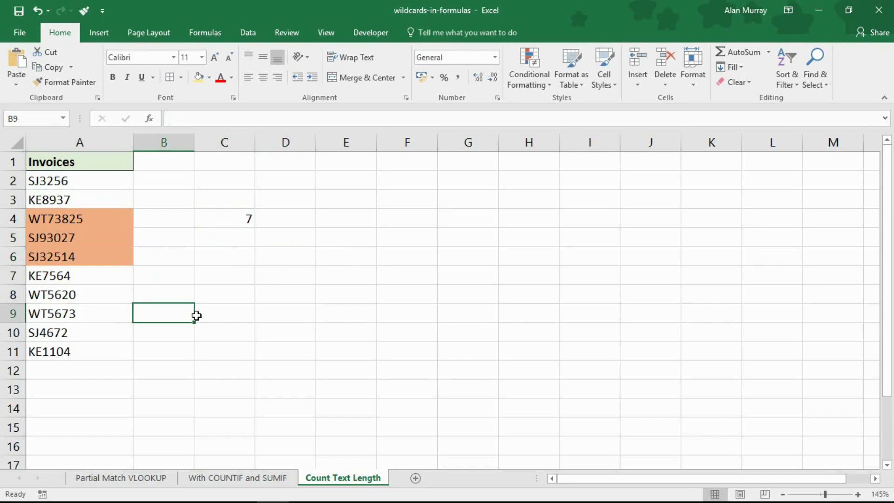